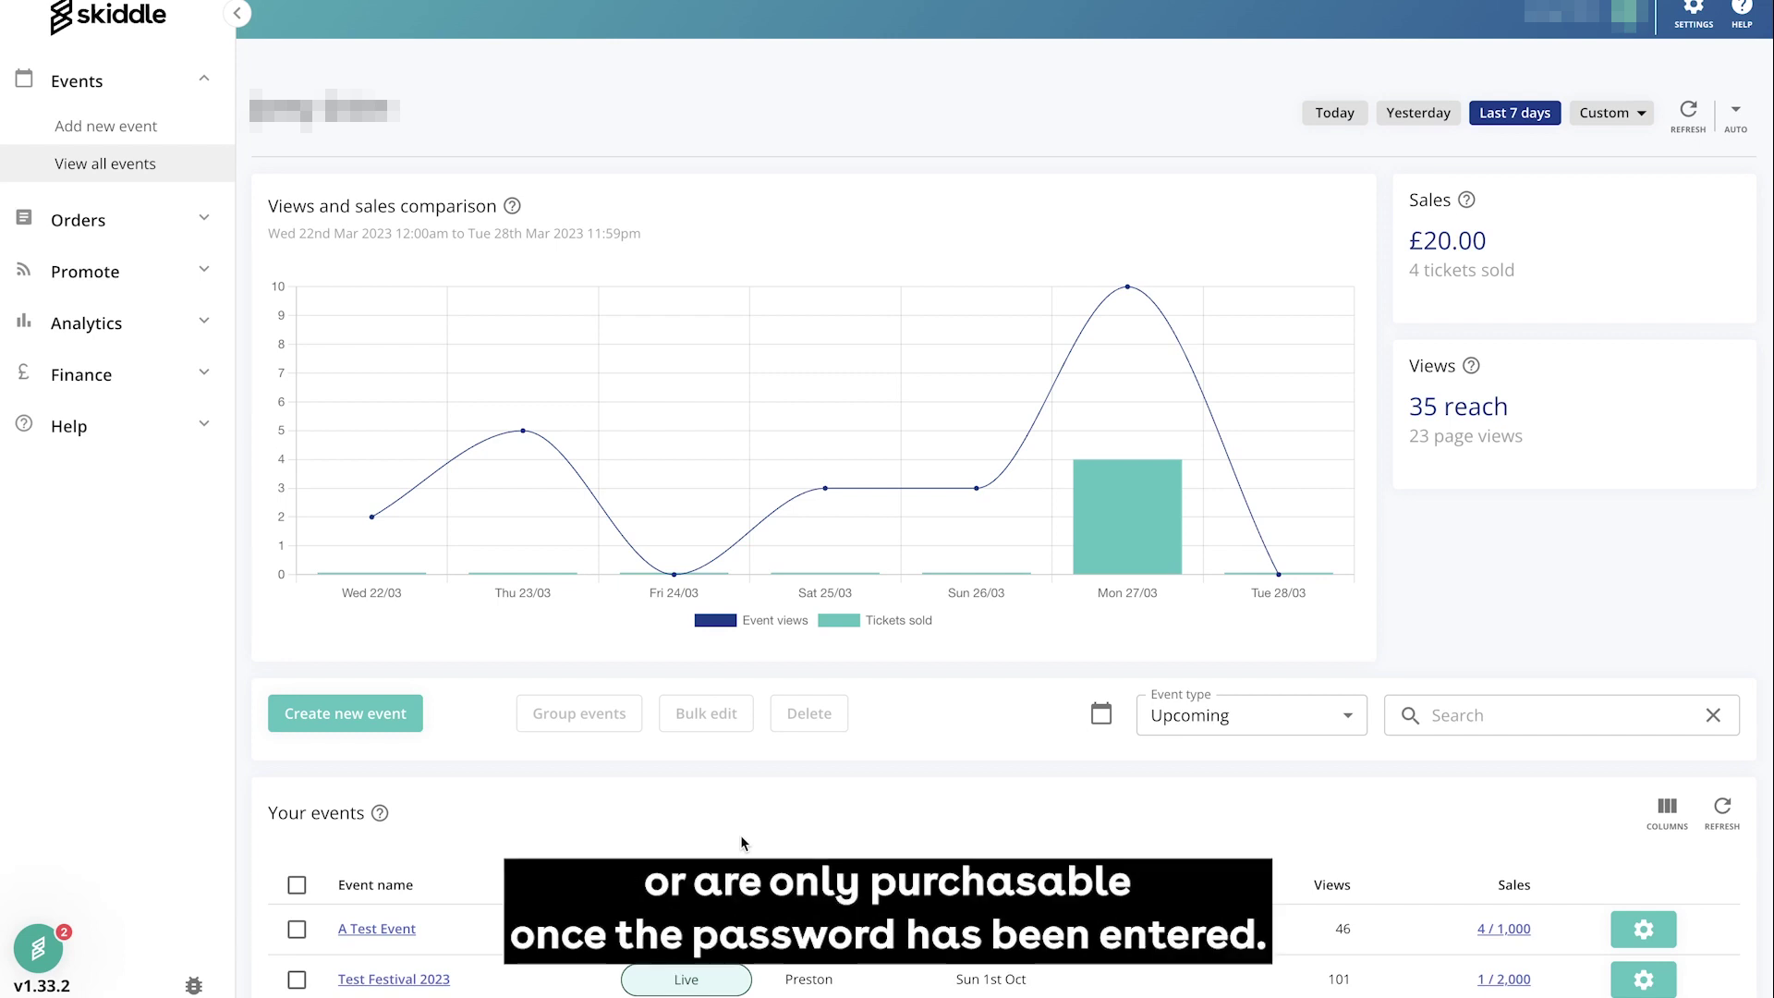
# Open A Test Event's ticket list, showing General Admission (£5.00) and Expensive ticket (£100.00)
pyautogui.scroll(-2, 740, 834)
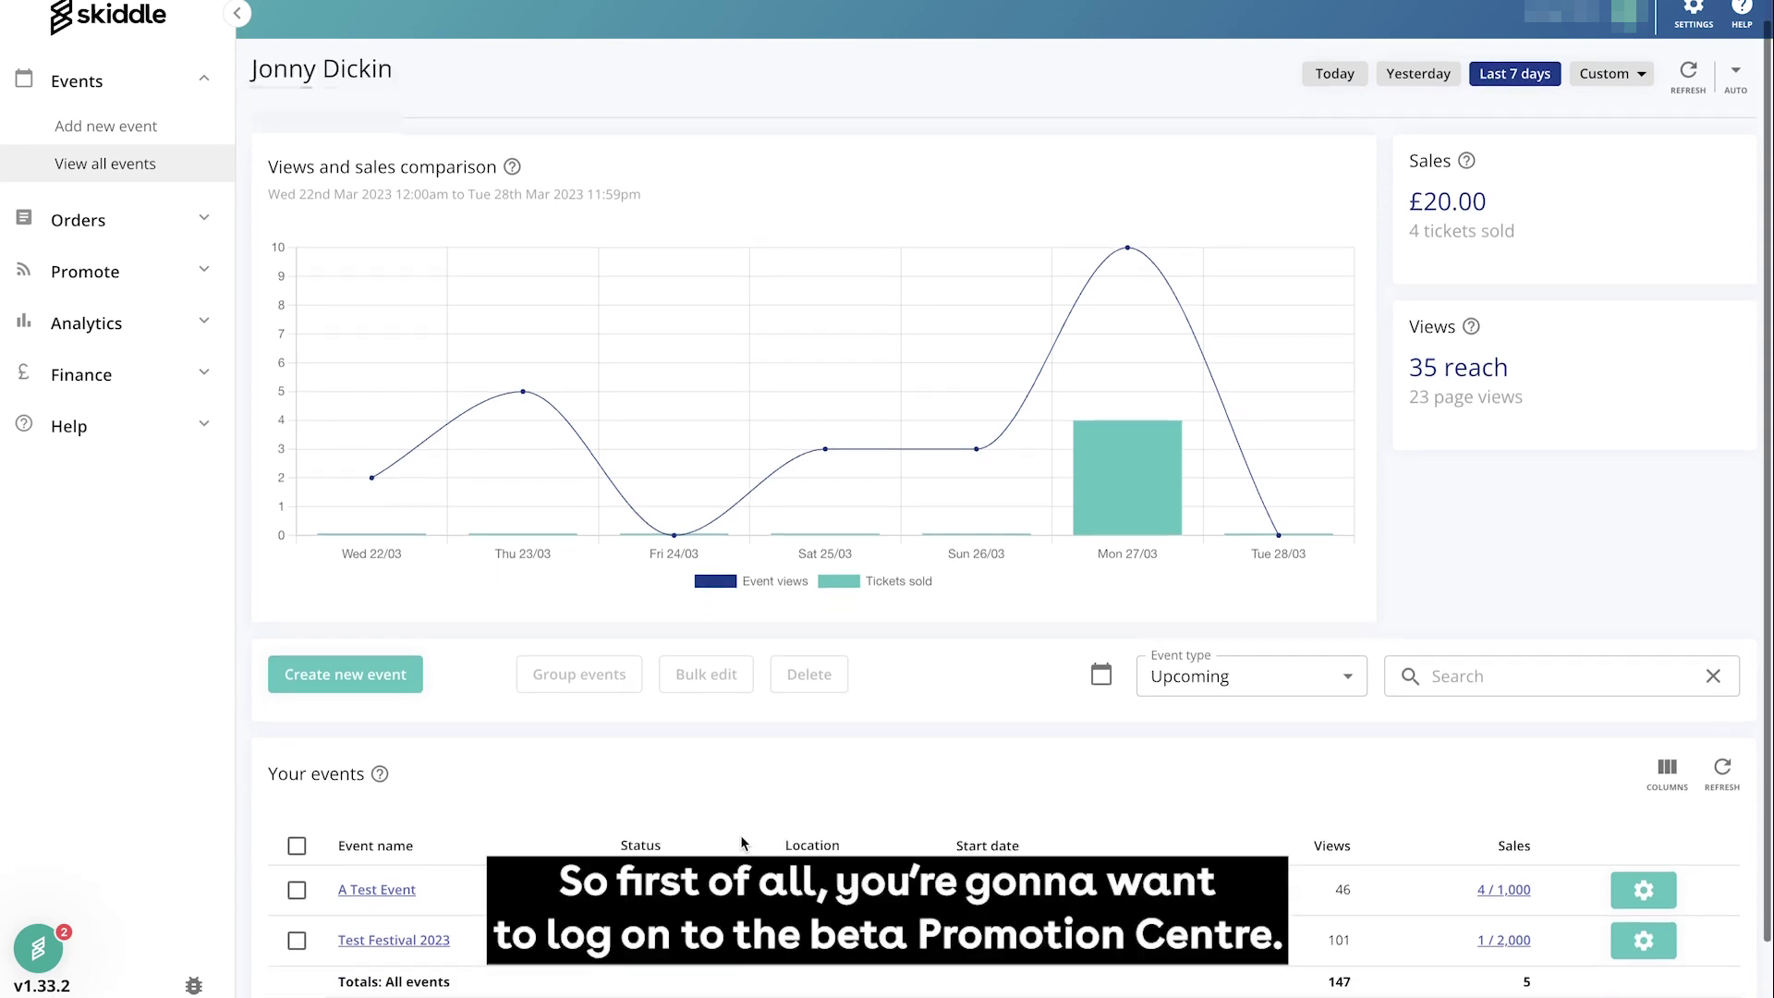
pyautogui.scroll(2, 739, 834)
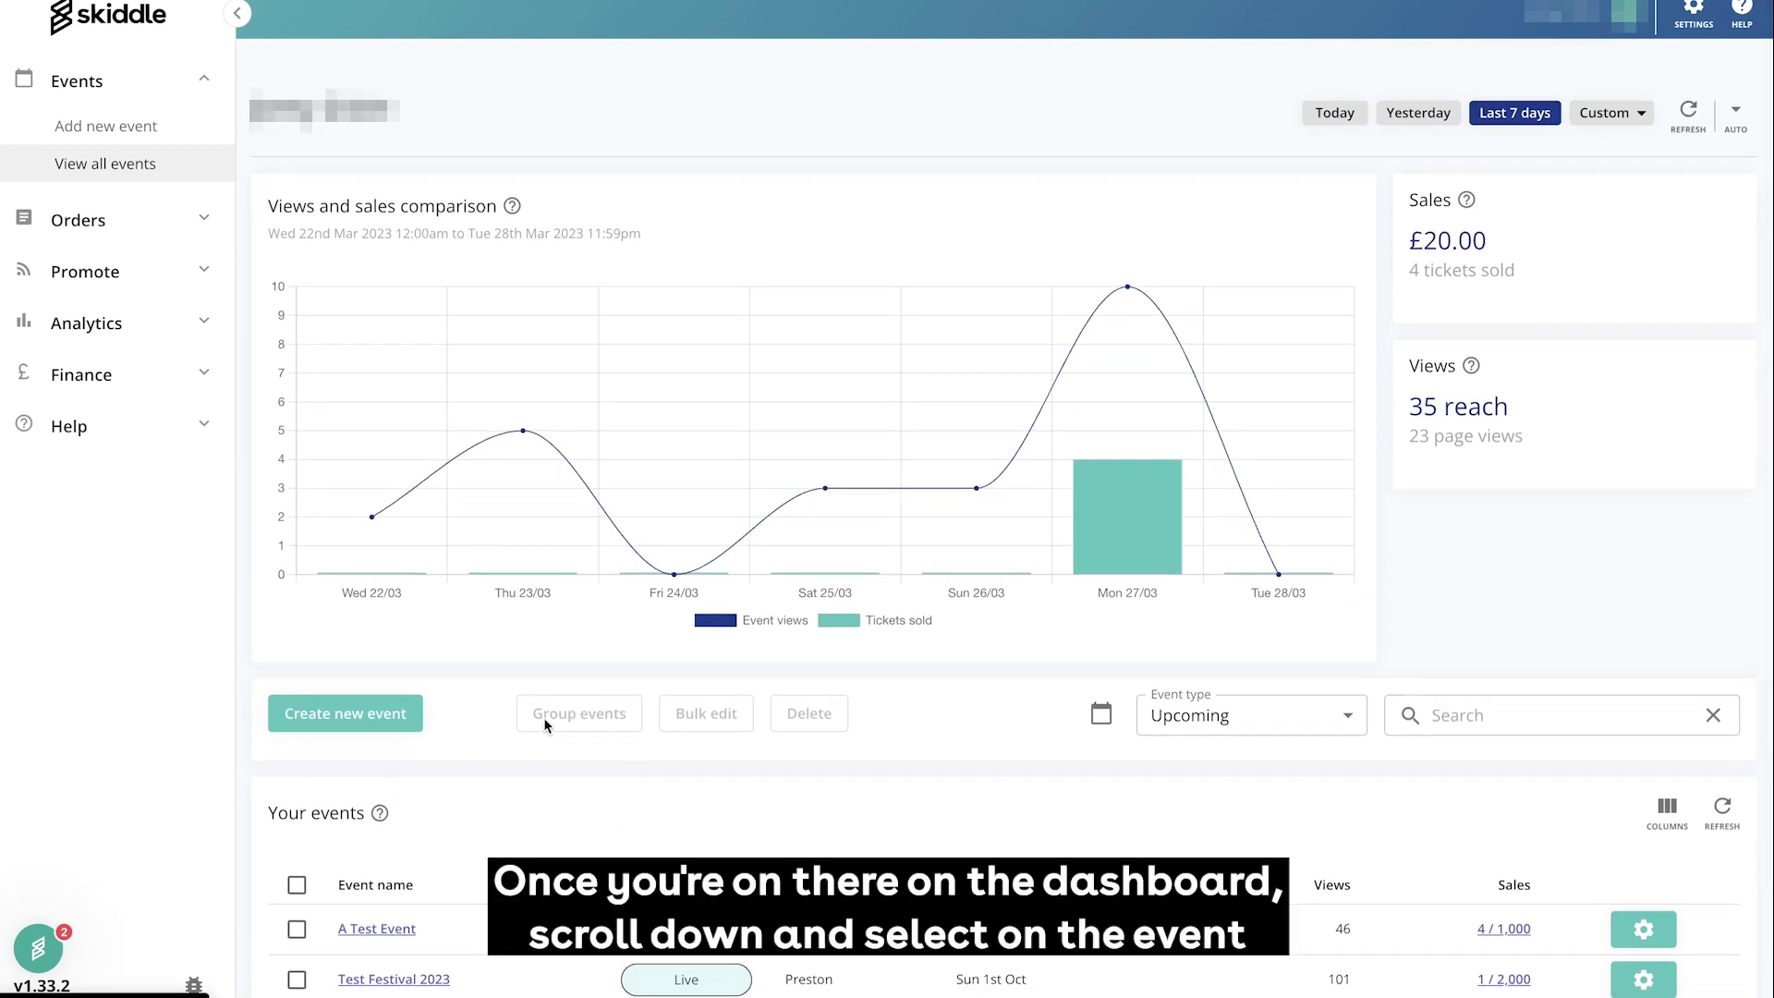
pyautogui.scroll(-2, 543, 723)
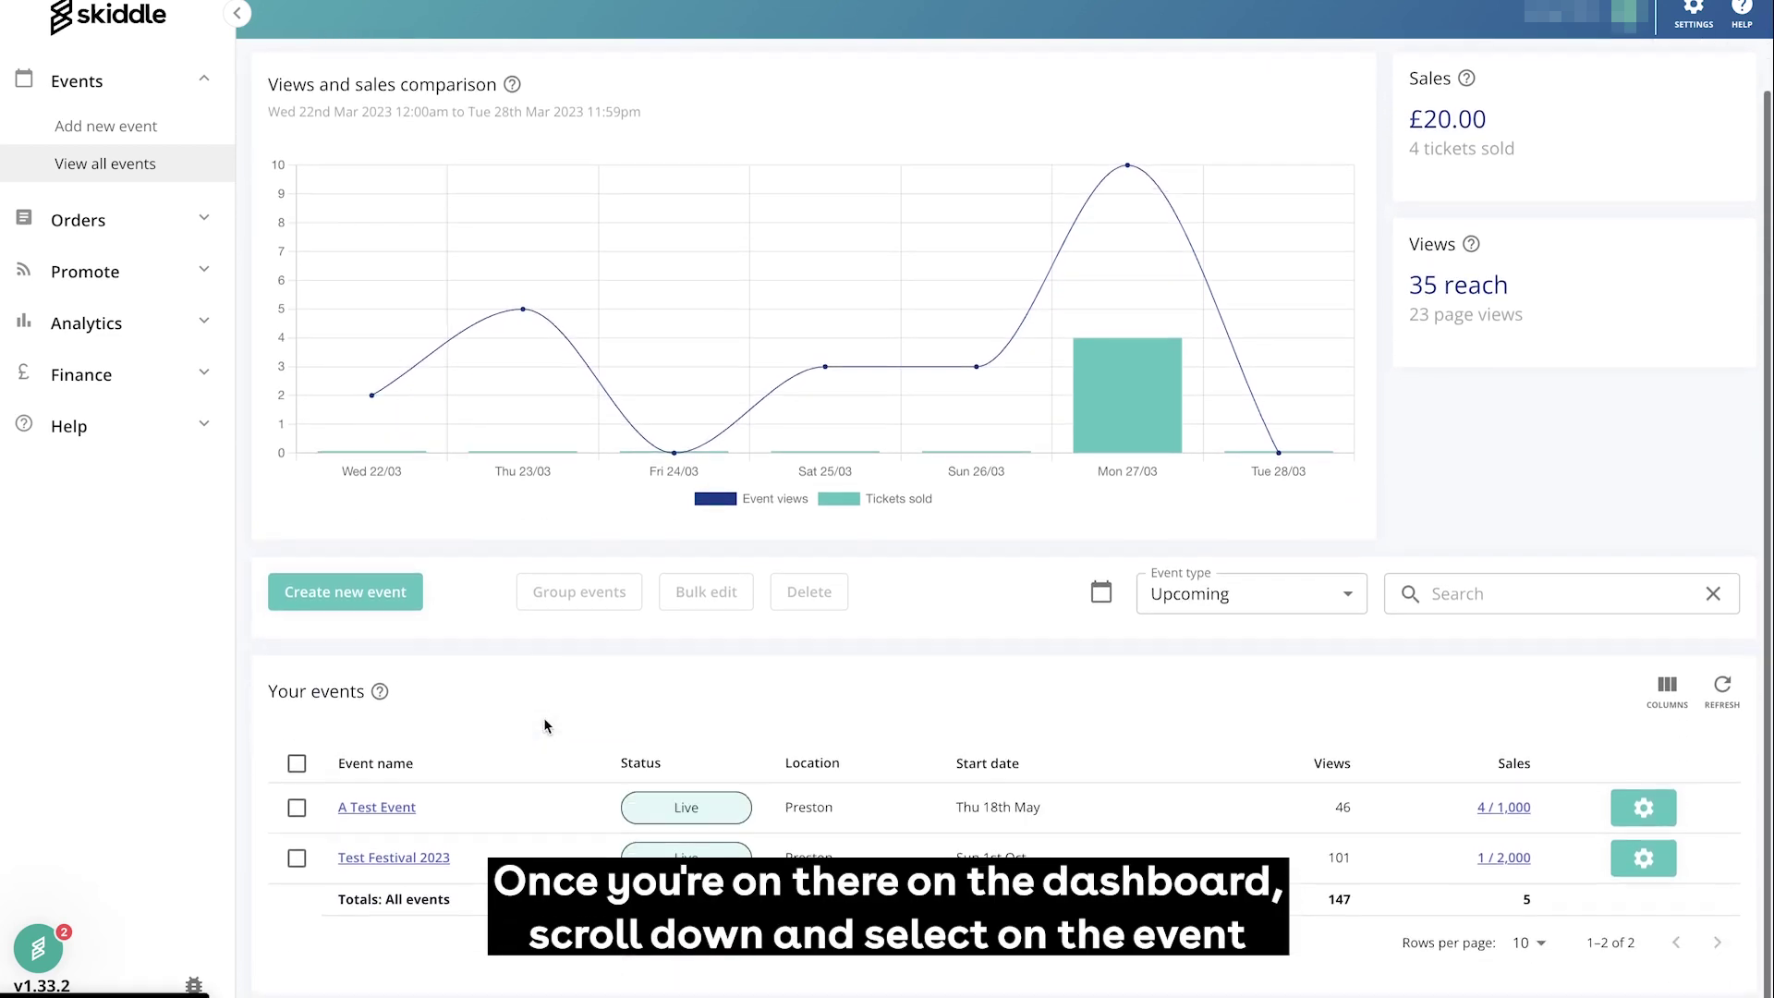
pyautogui.click(388, 813)
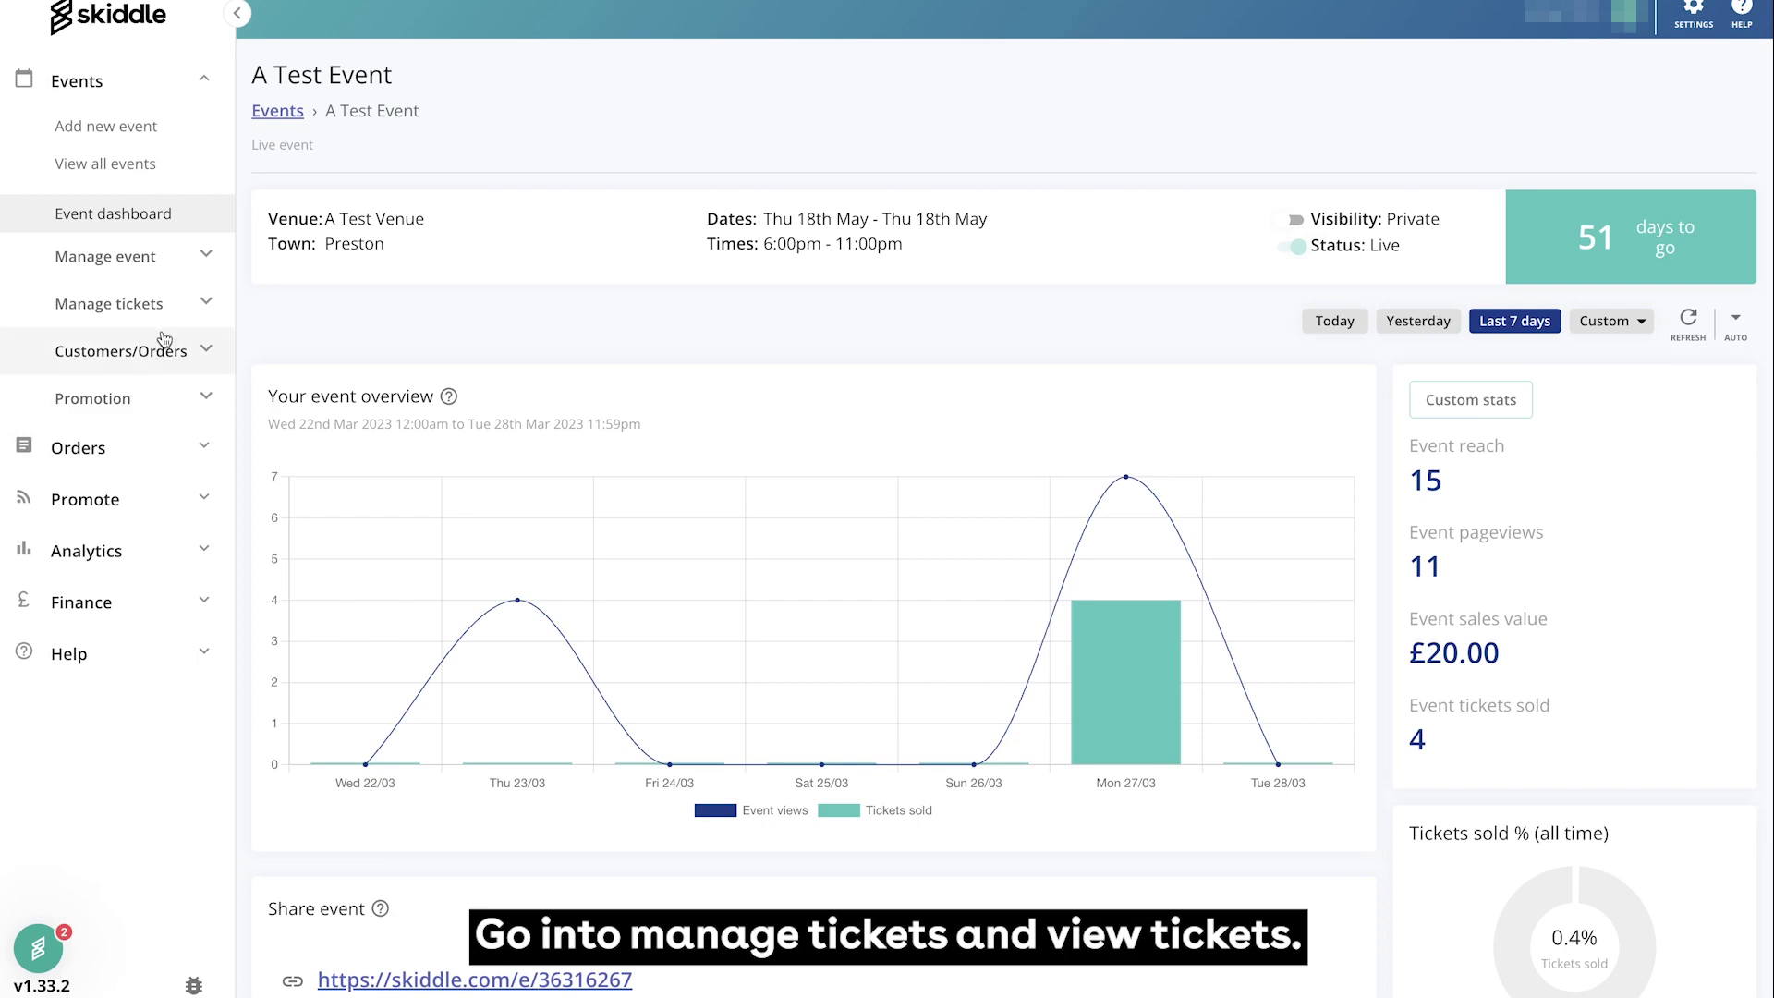
pyautogui.click(167, 311)
pyautogui.click(148, 369)
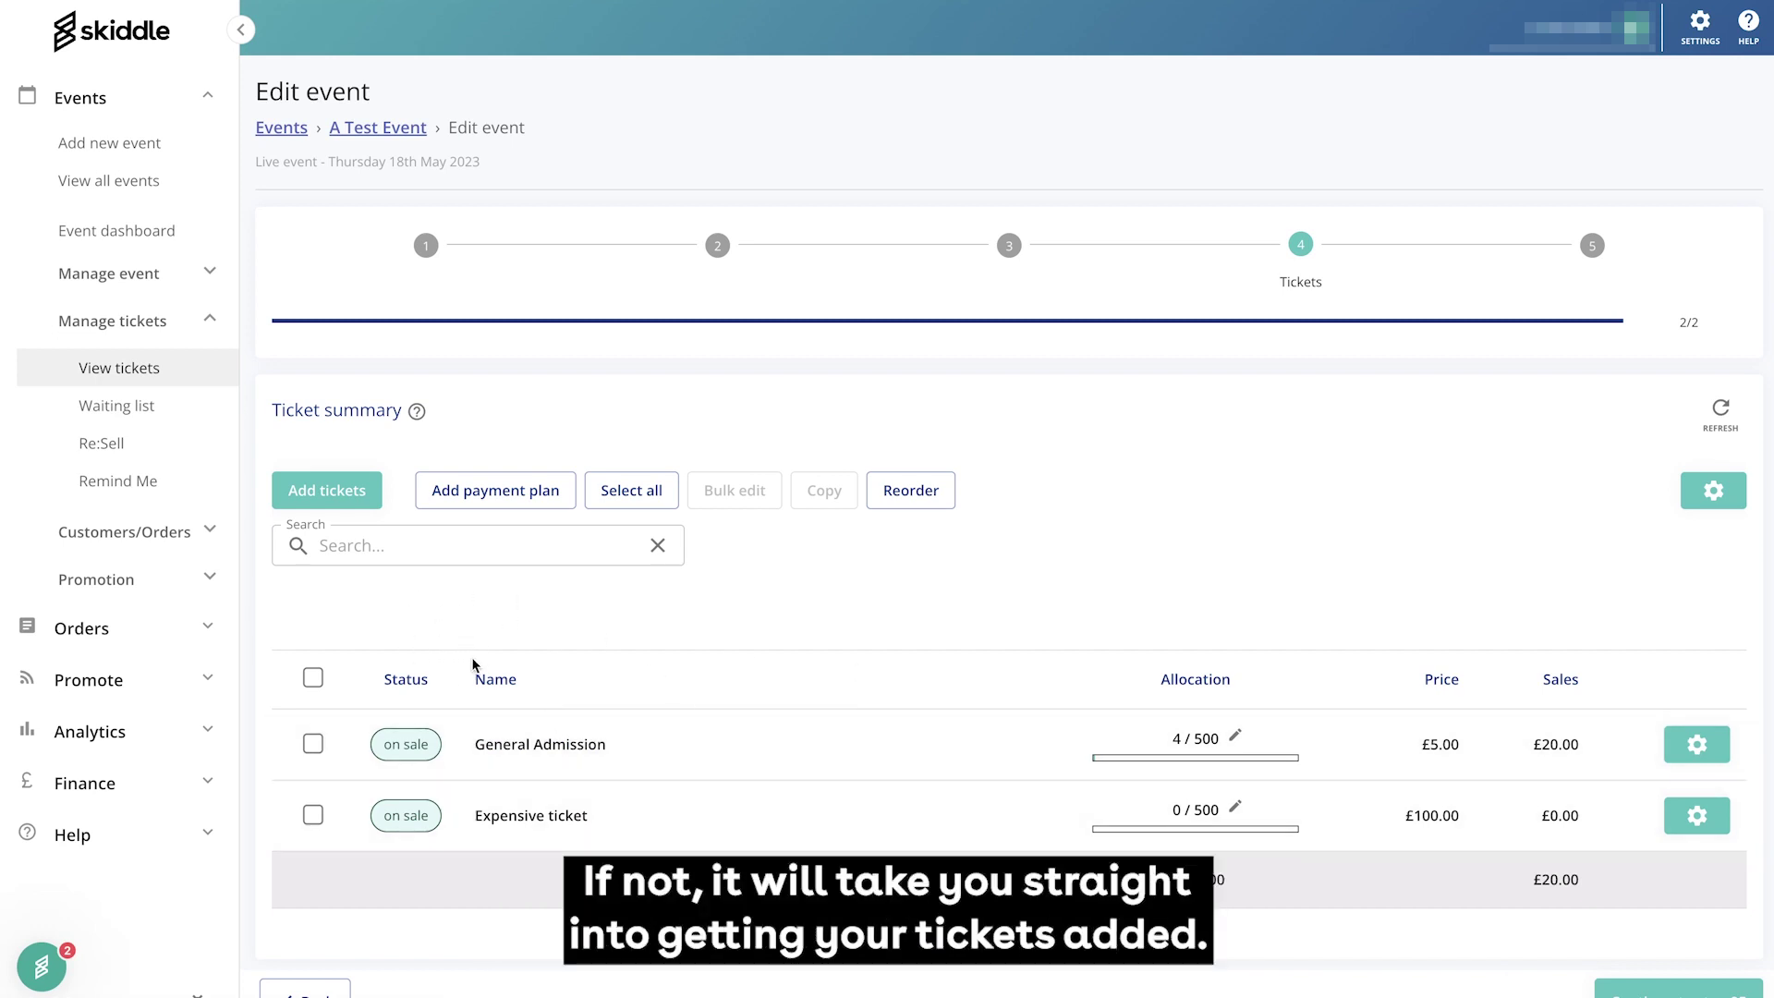
# Add a new ticket named General Admission with a £10 price
pyautogui.click(334, 502)
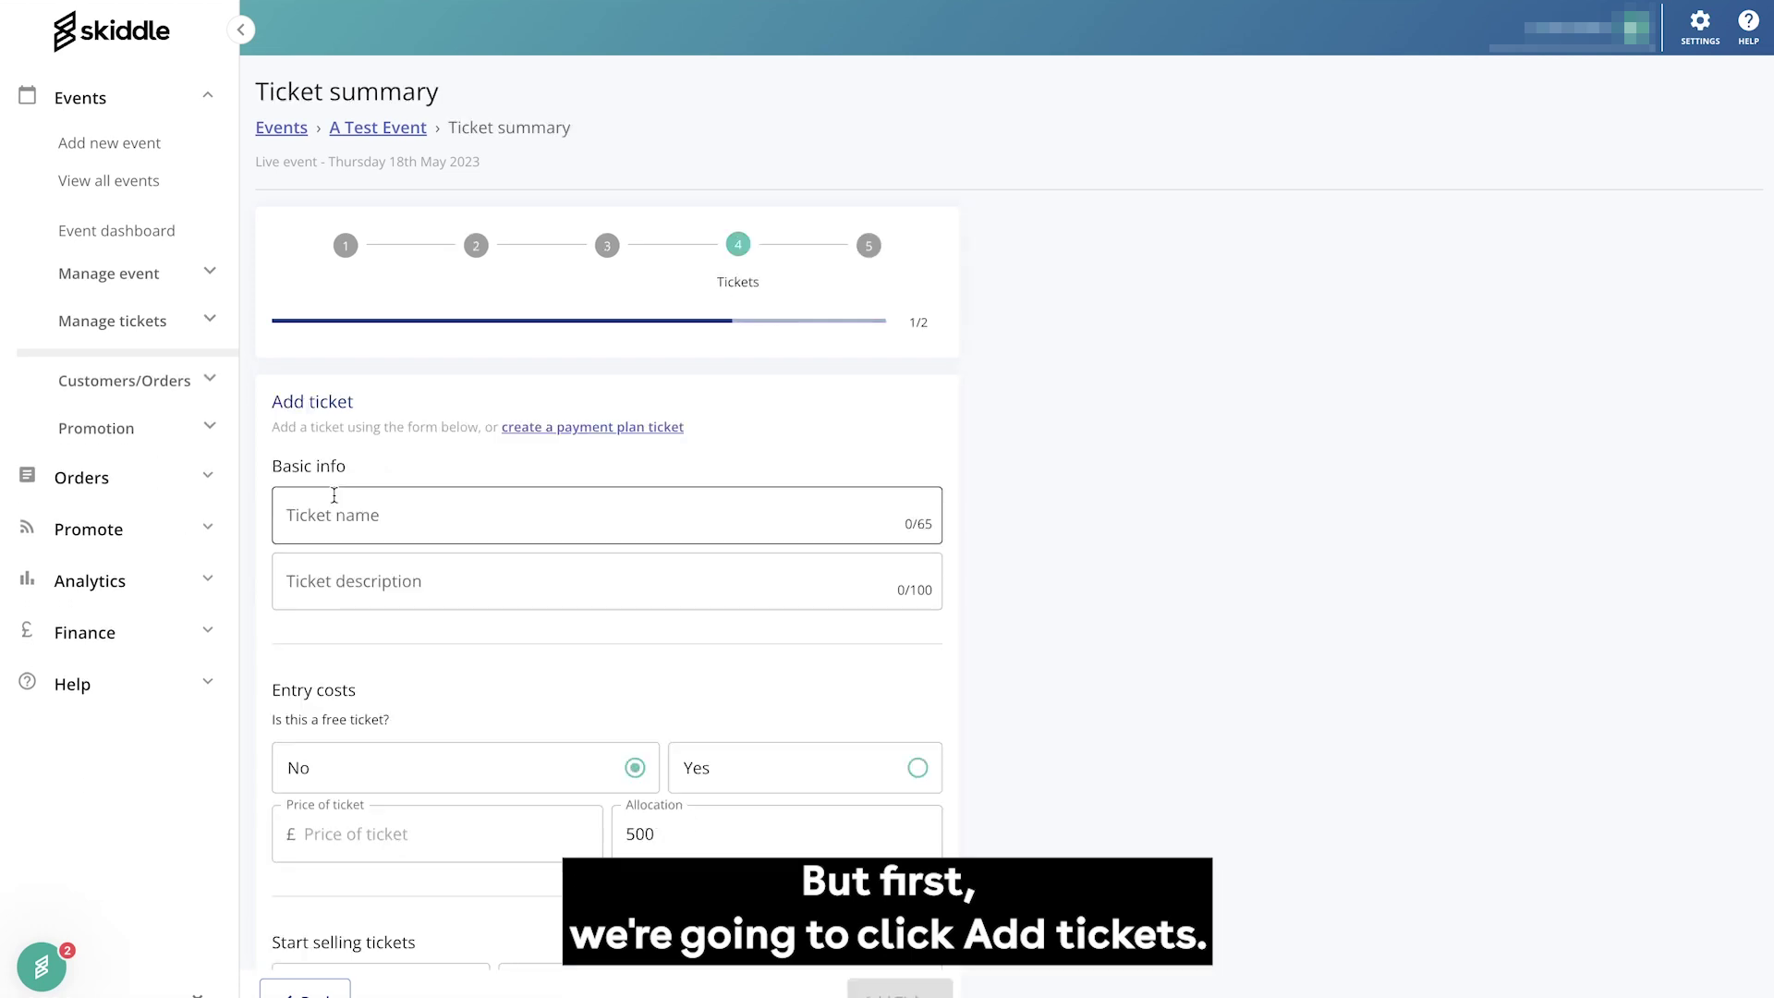
pyautogui.click(390, 506)
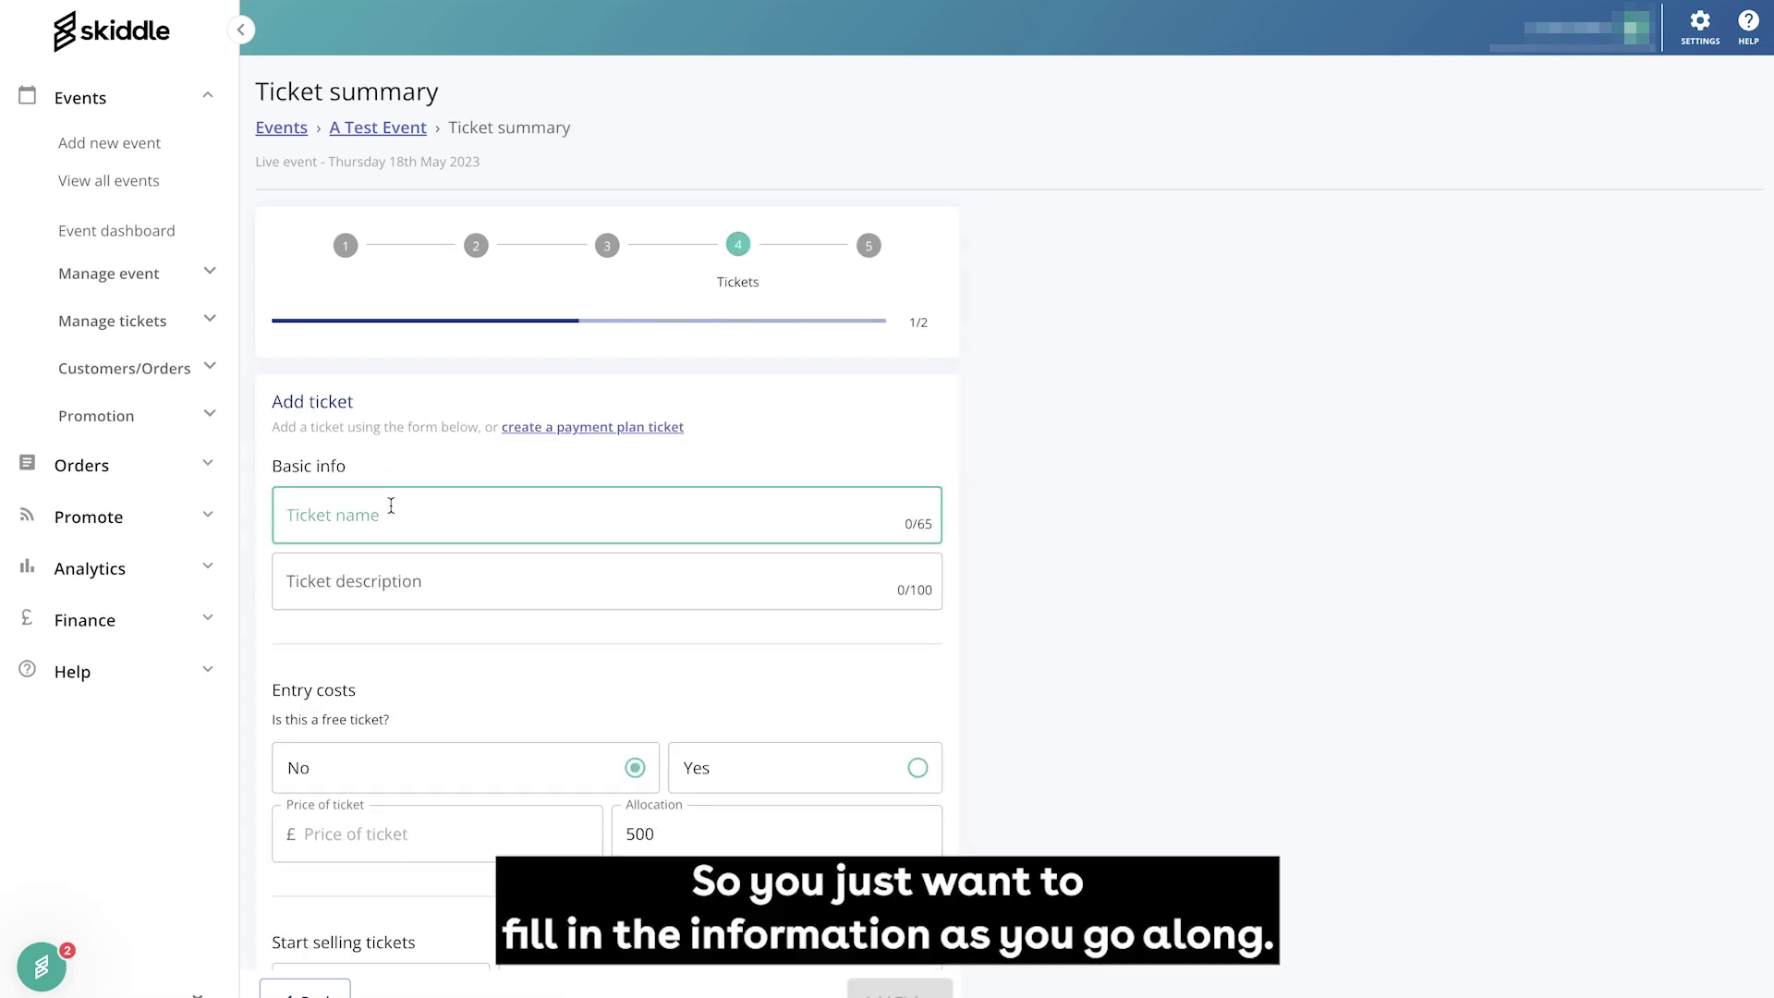
pyautogui.write('Gener')
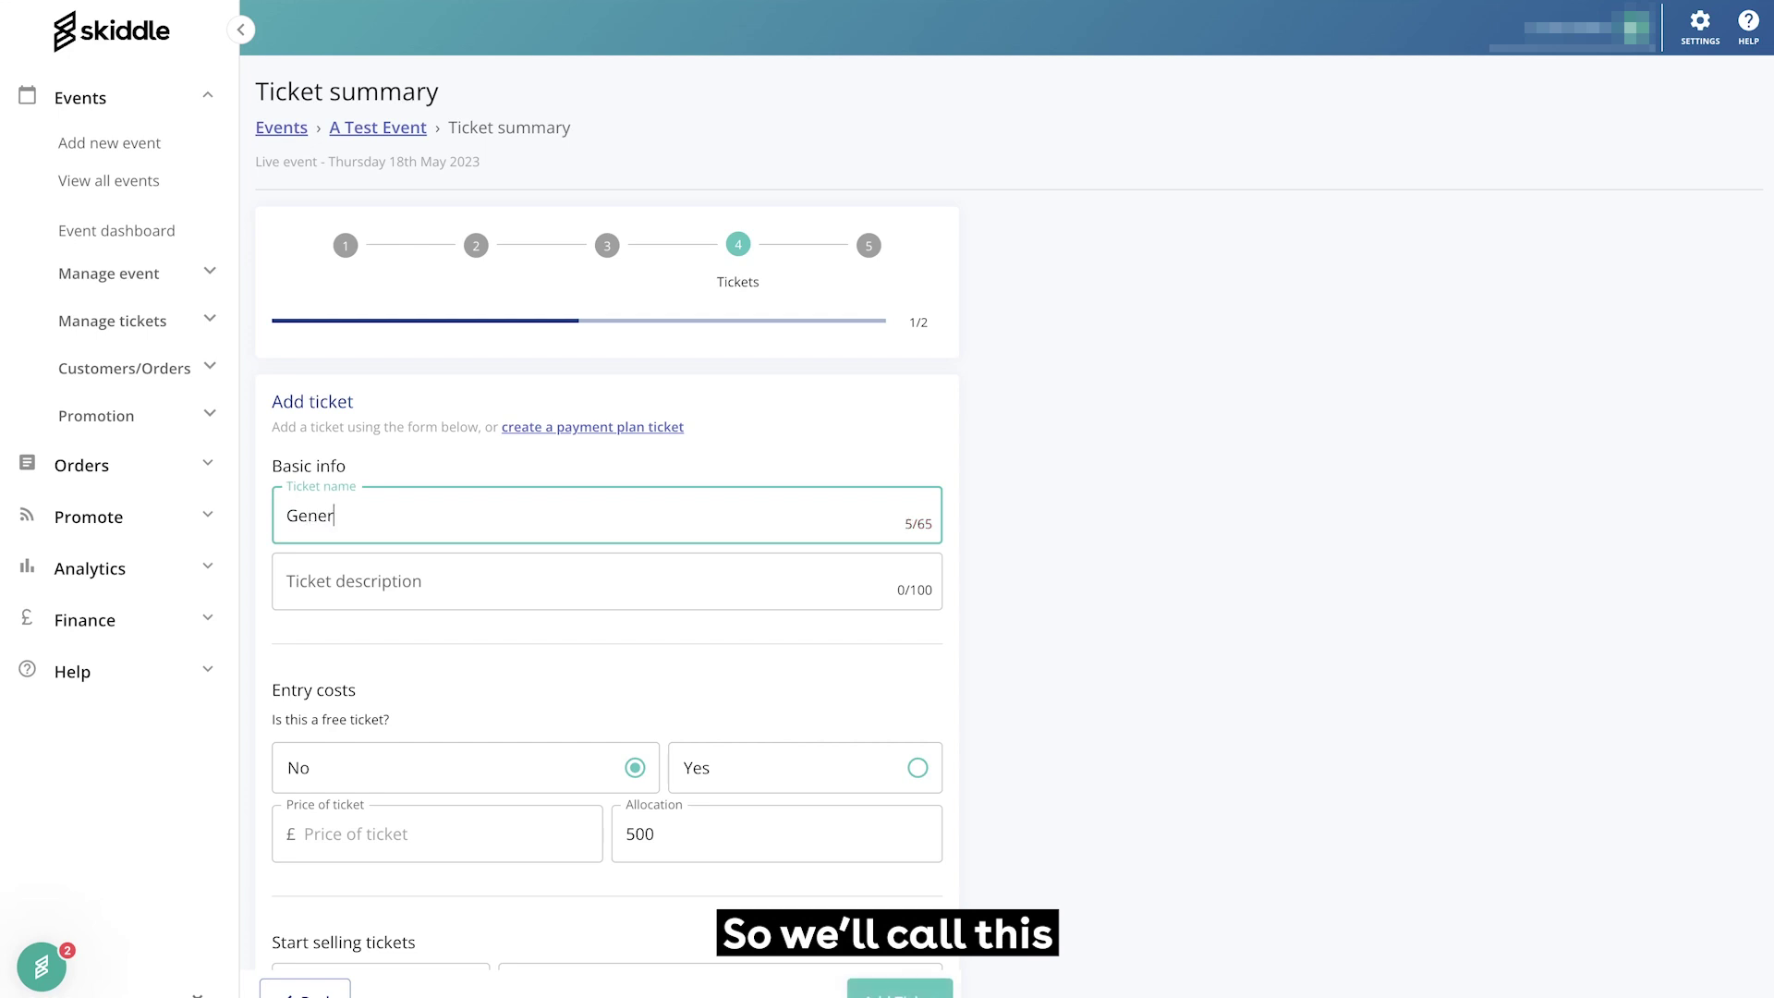
pyautogui.write('al Admission')
pyautogui.scroll(-2, 581, 711)
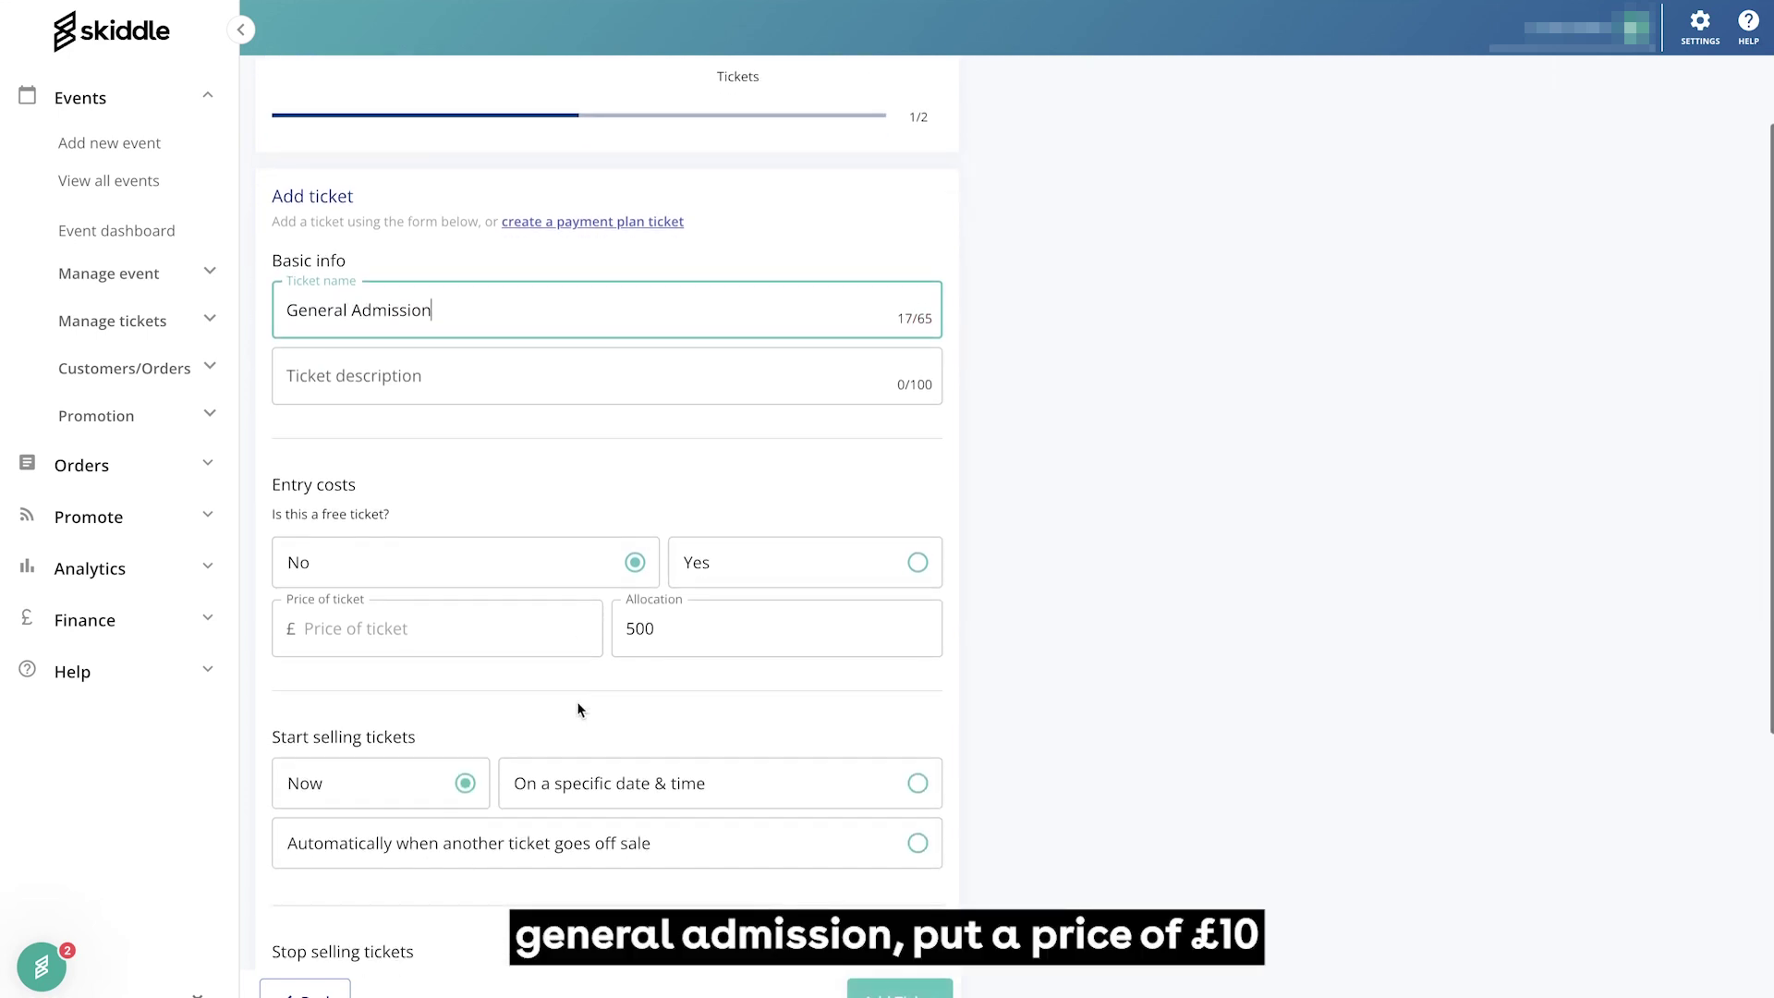
pyautogui.click(456, 614)
pyautogui.write('10')
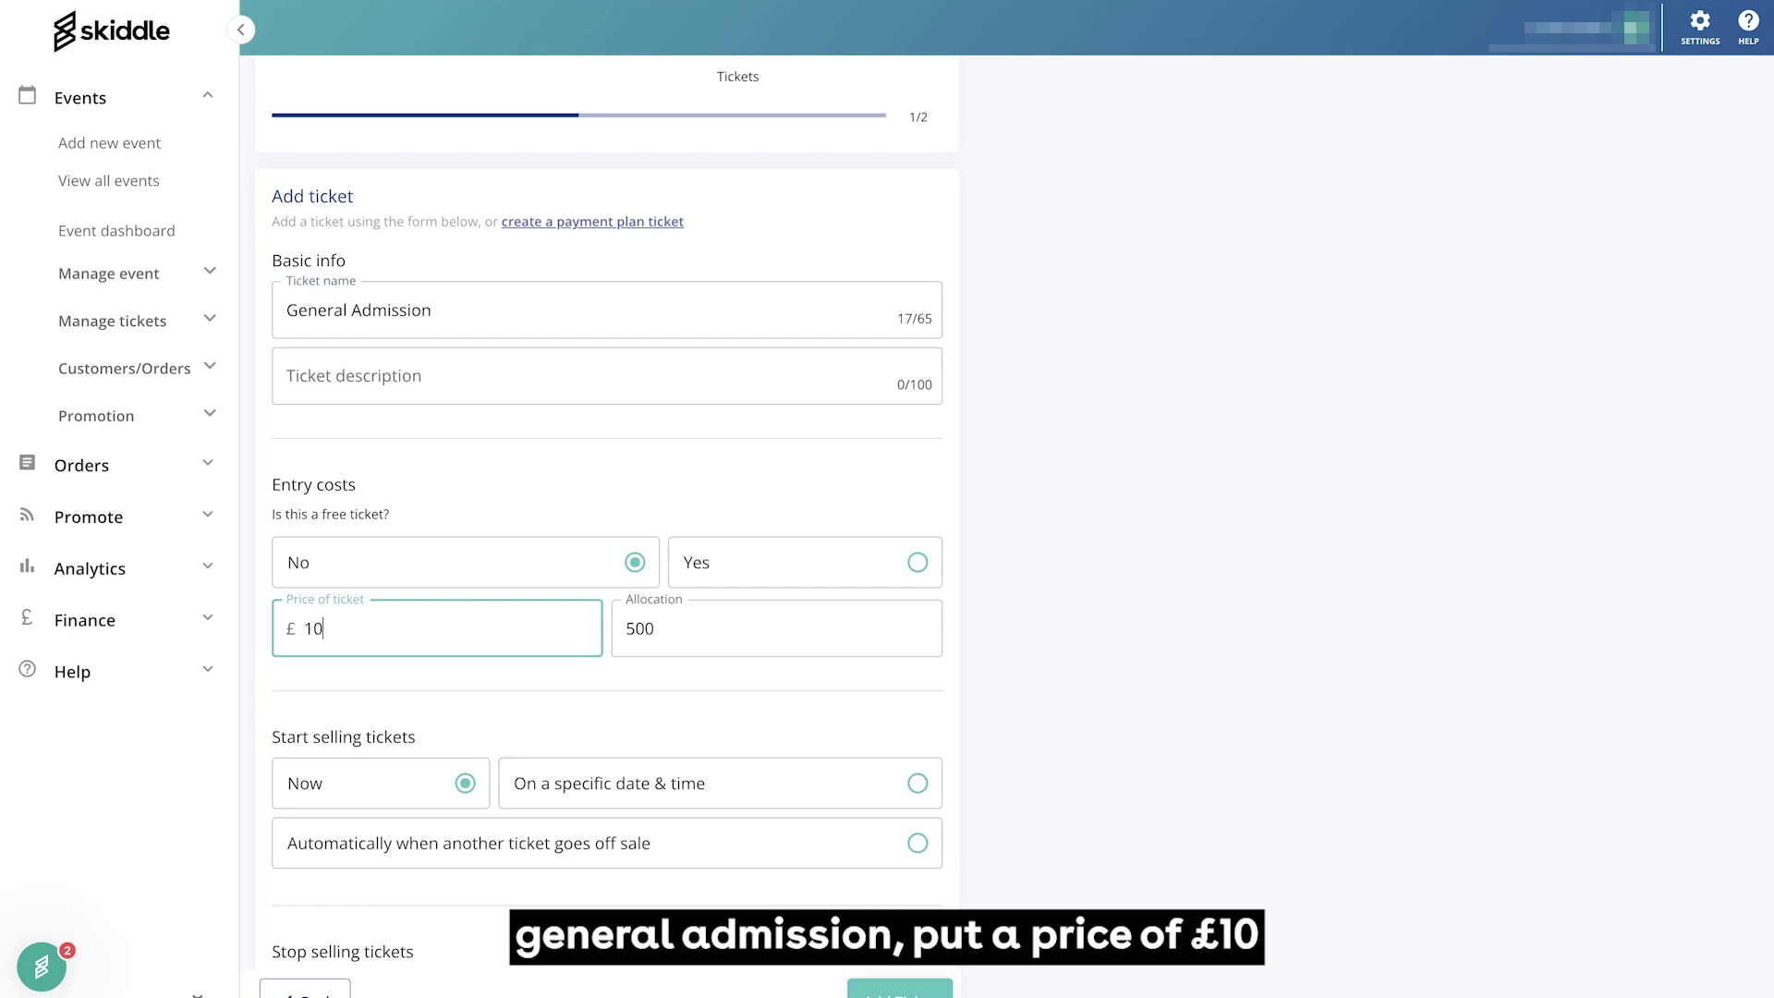
pyautogui.scroll(-2, 515, 601)
pyautogui.scroll(-3, 573, 502)
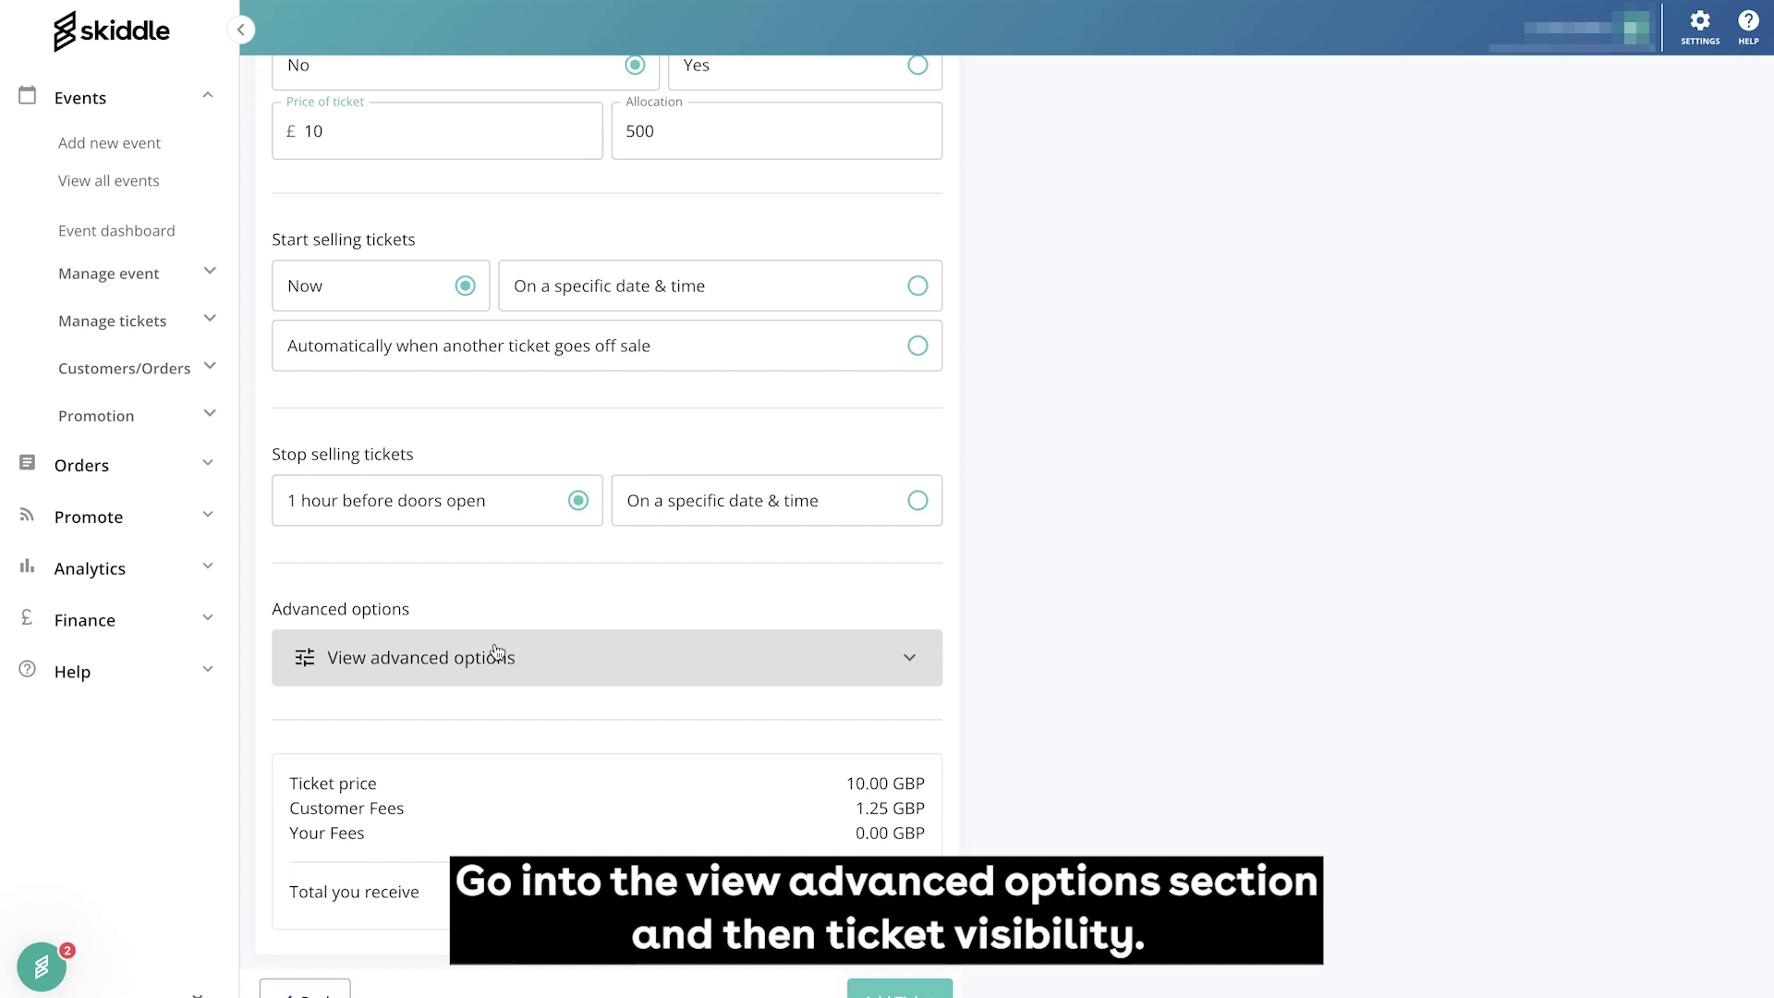
# Set the ticket's visibility to Password protected, hidden until a password is entered
pyautogui.click(499, 655)
pyautogui.scroll(-3, 504, 672)
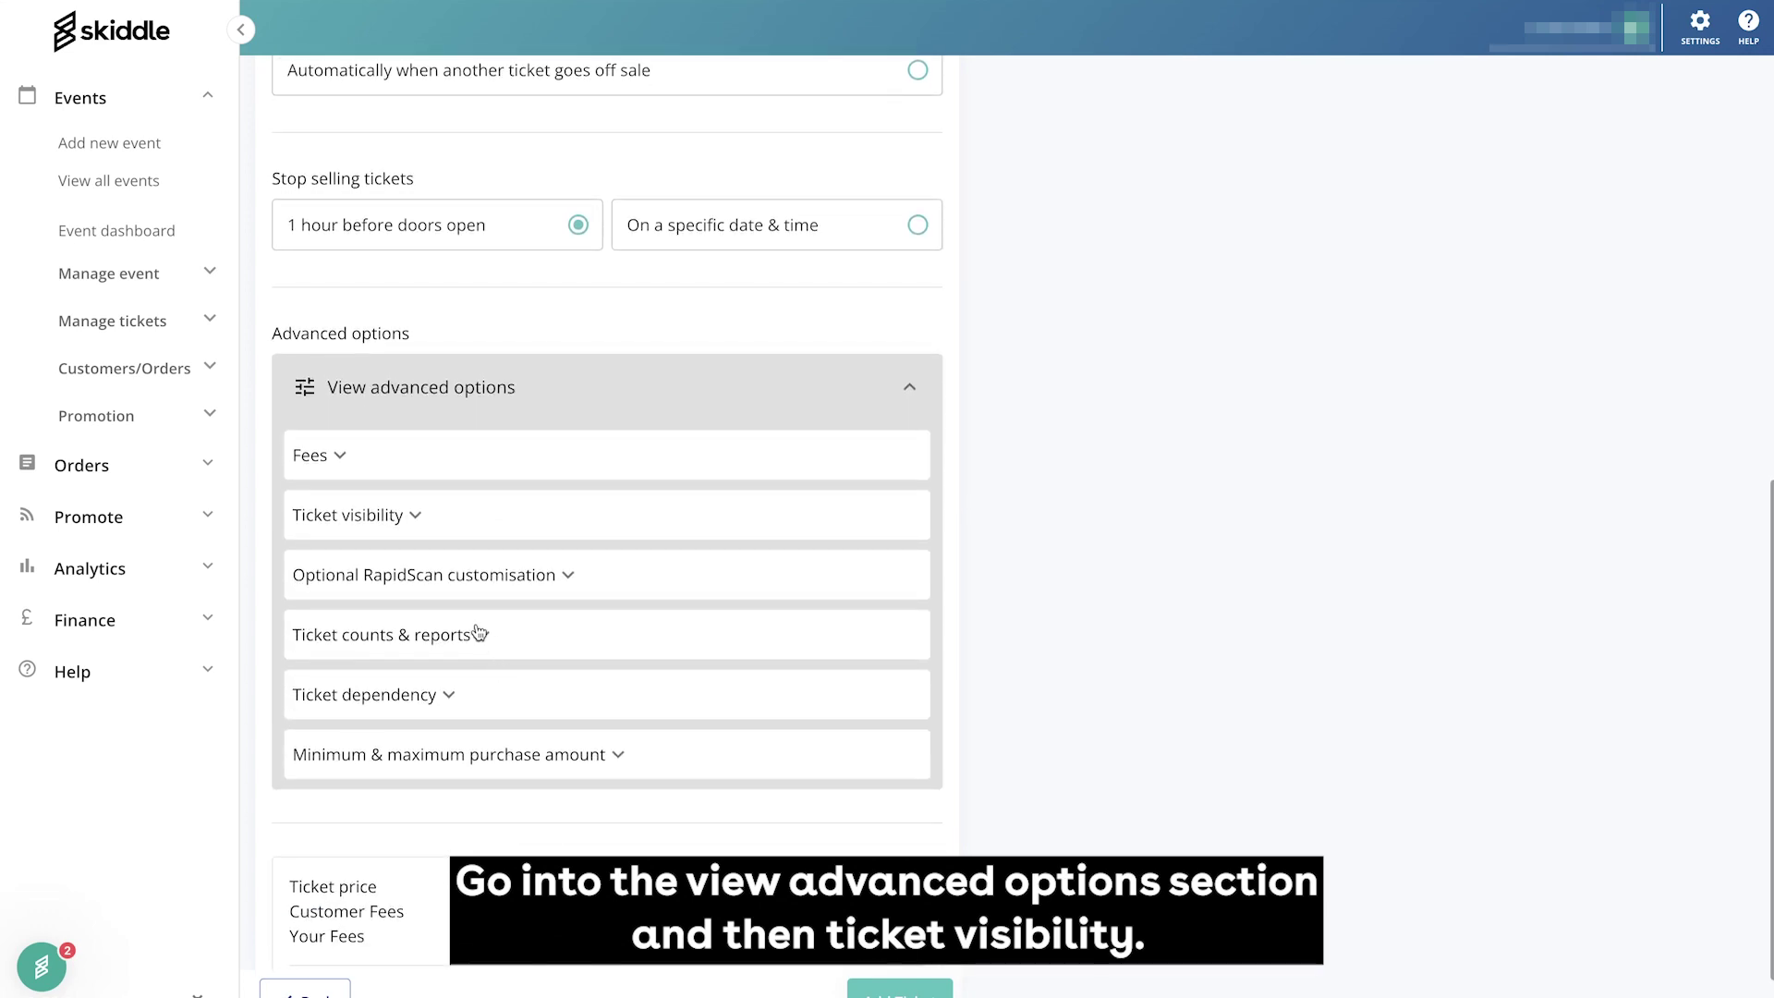
pyautogui.click(370, 517)
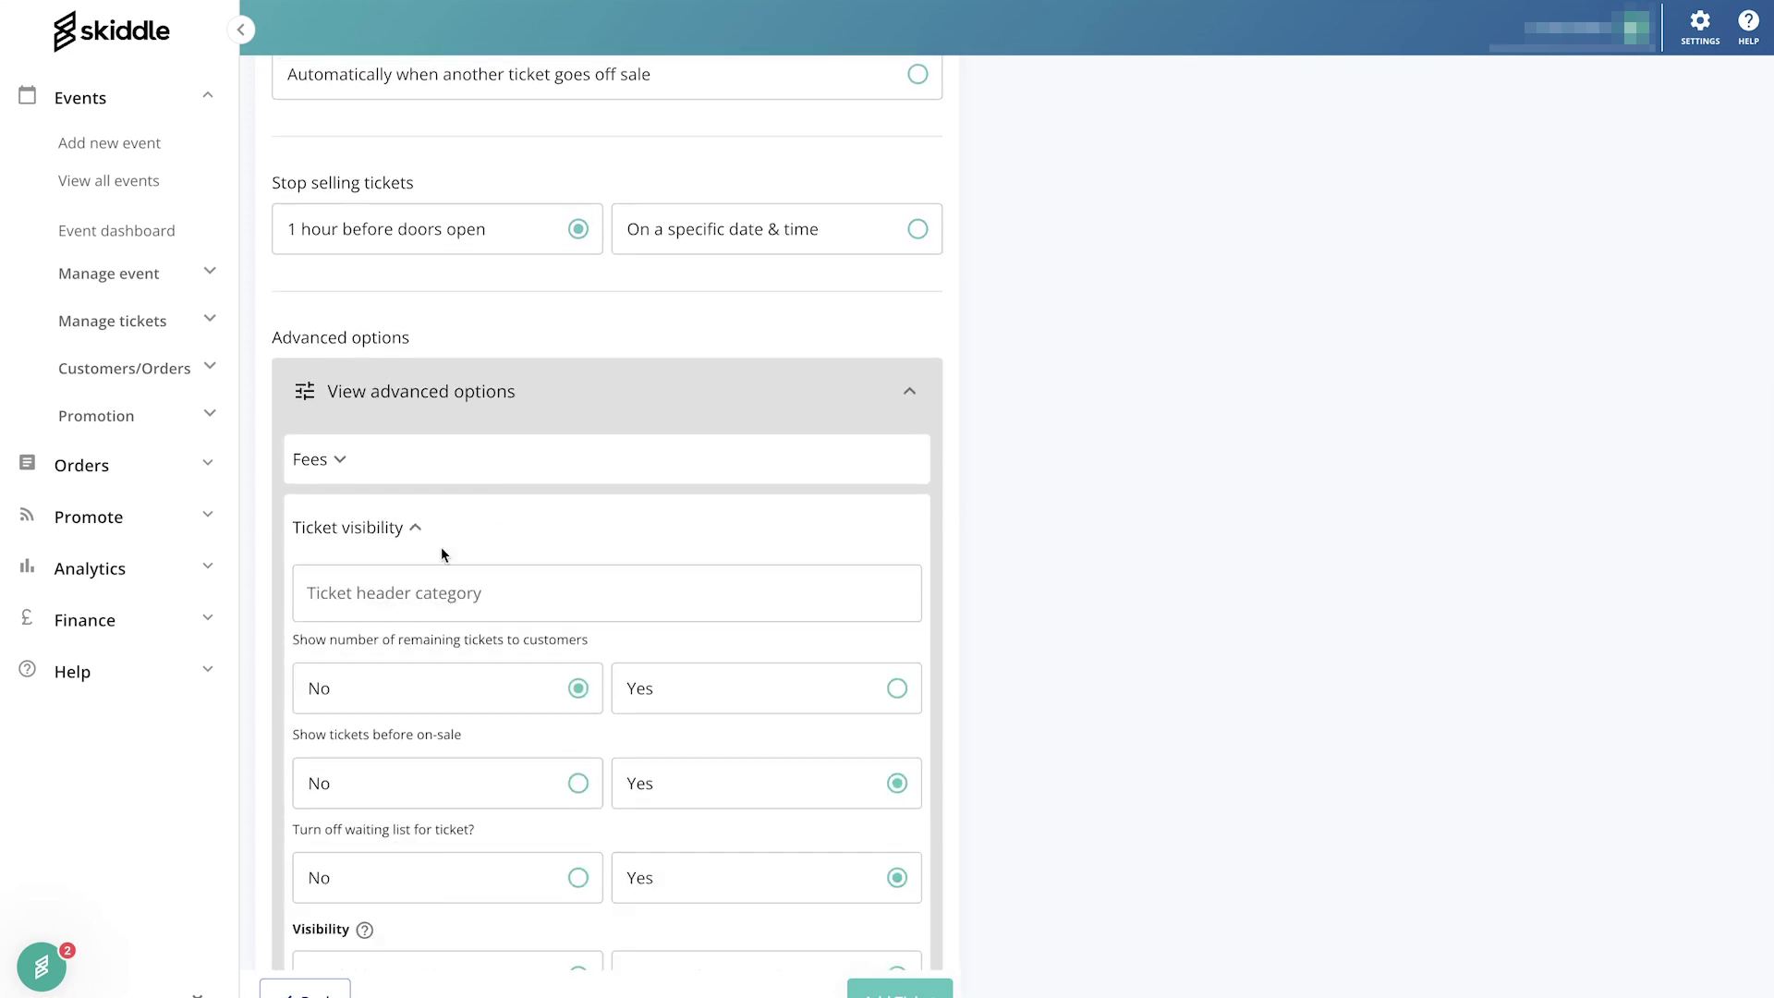
pyautogui.scroll(-5, 442, 550)
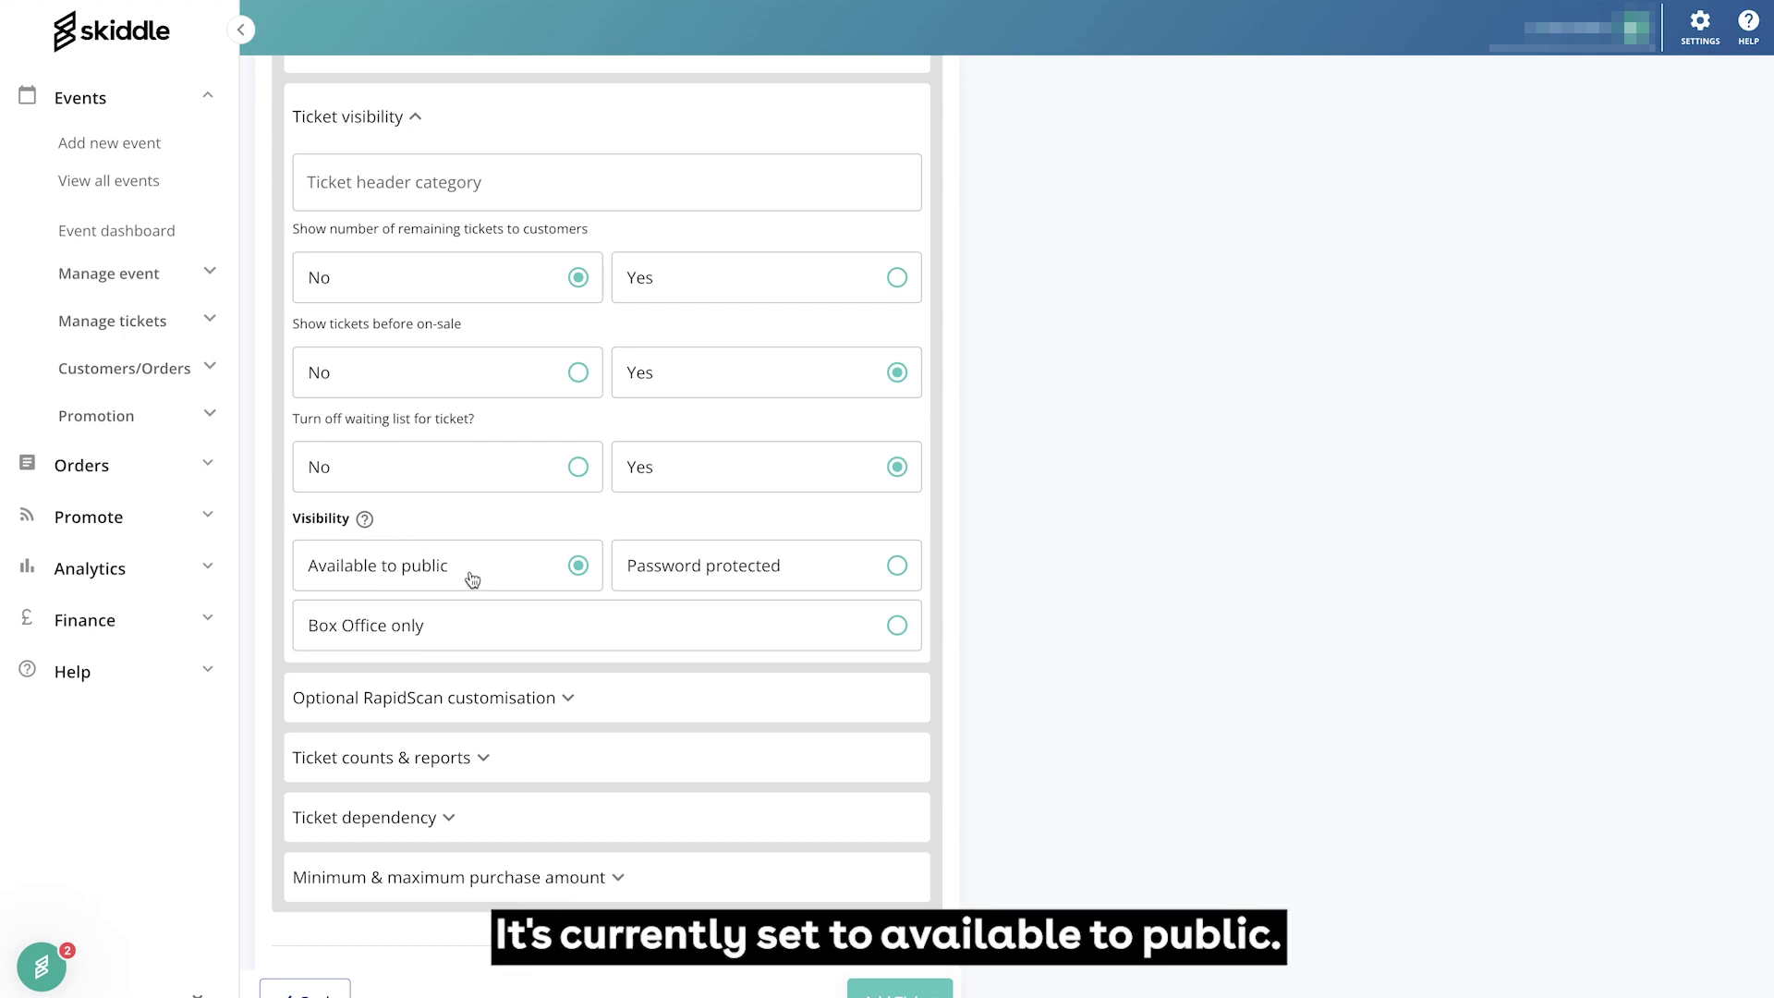
pyautogui.click(726, 577)
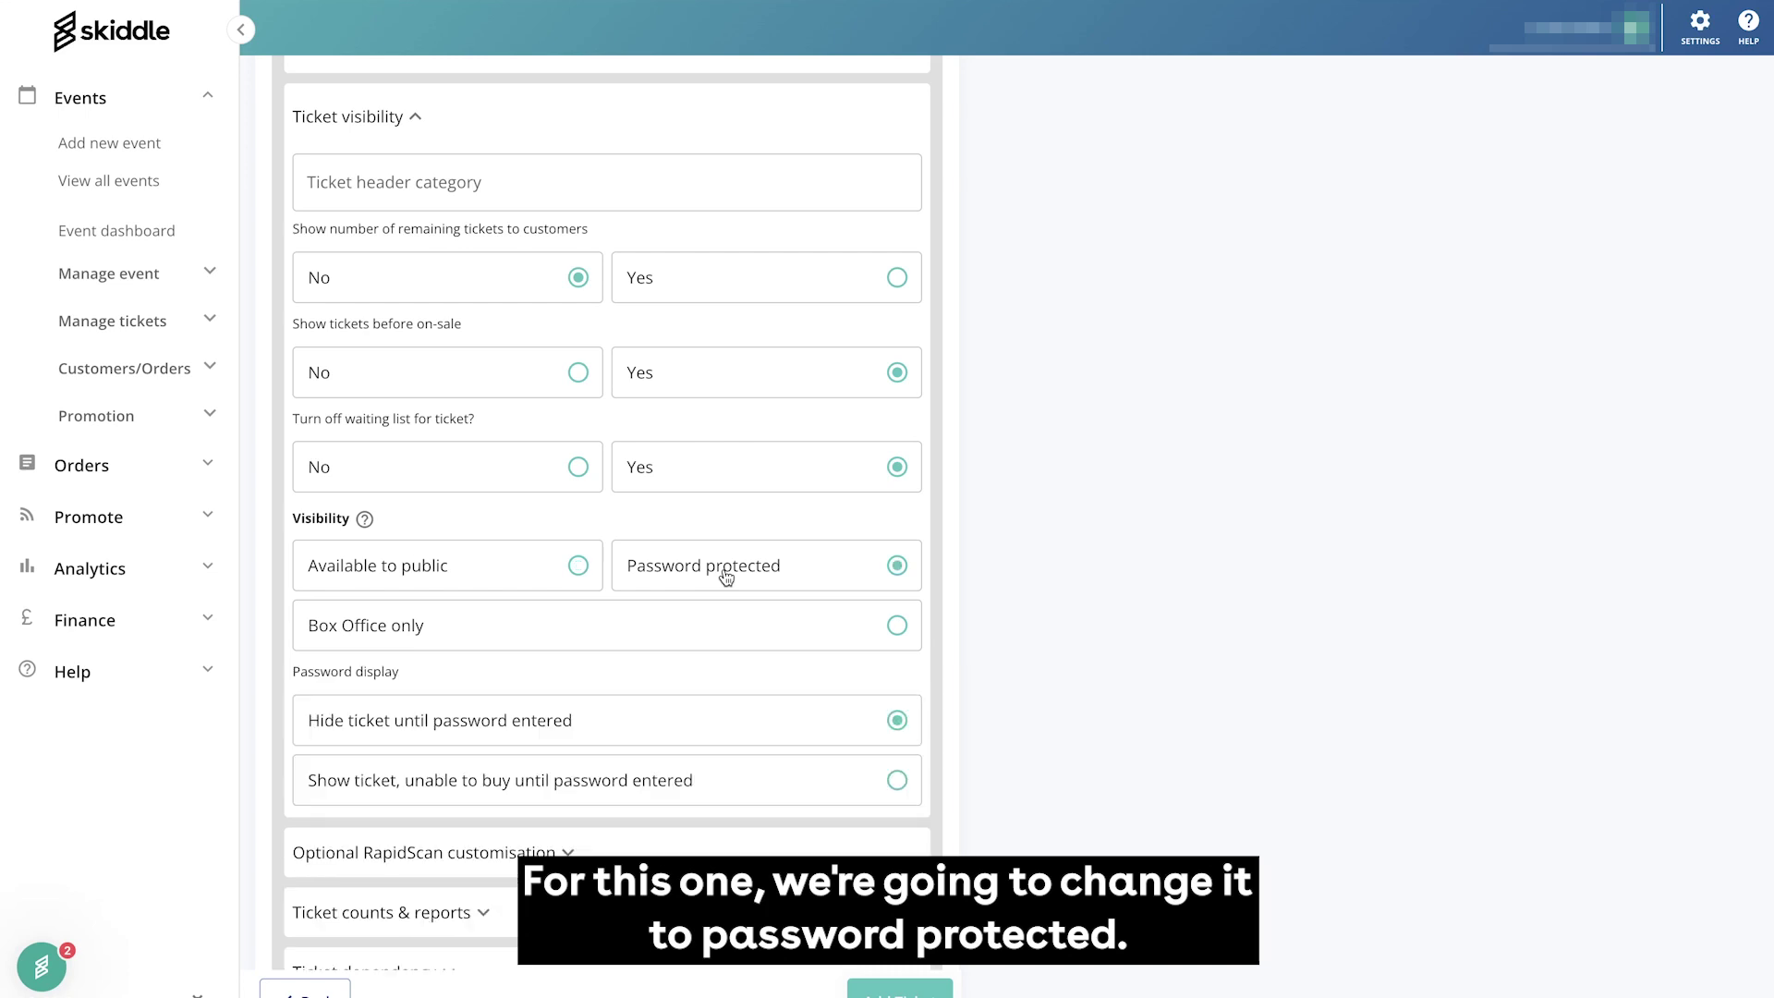
pyautogui.scroll(-2, 725, 579)
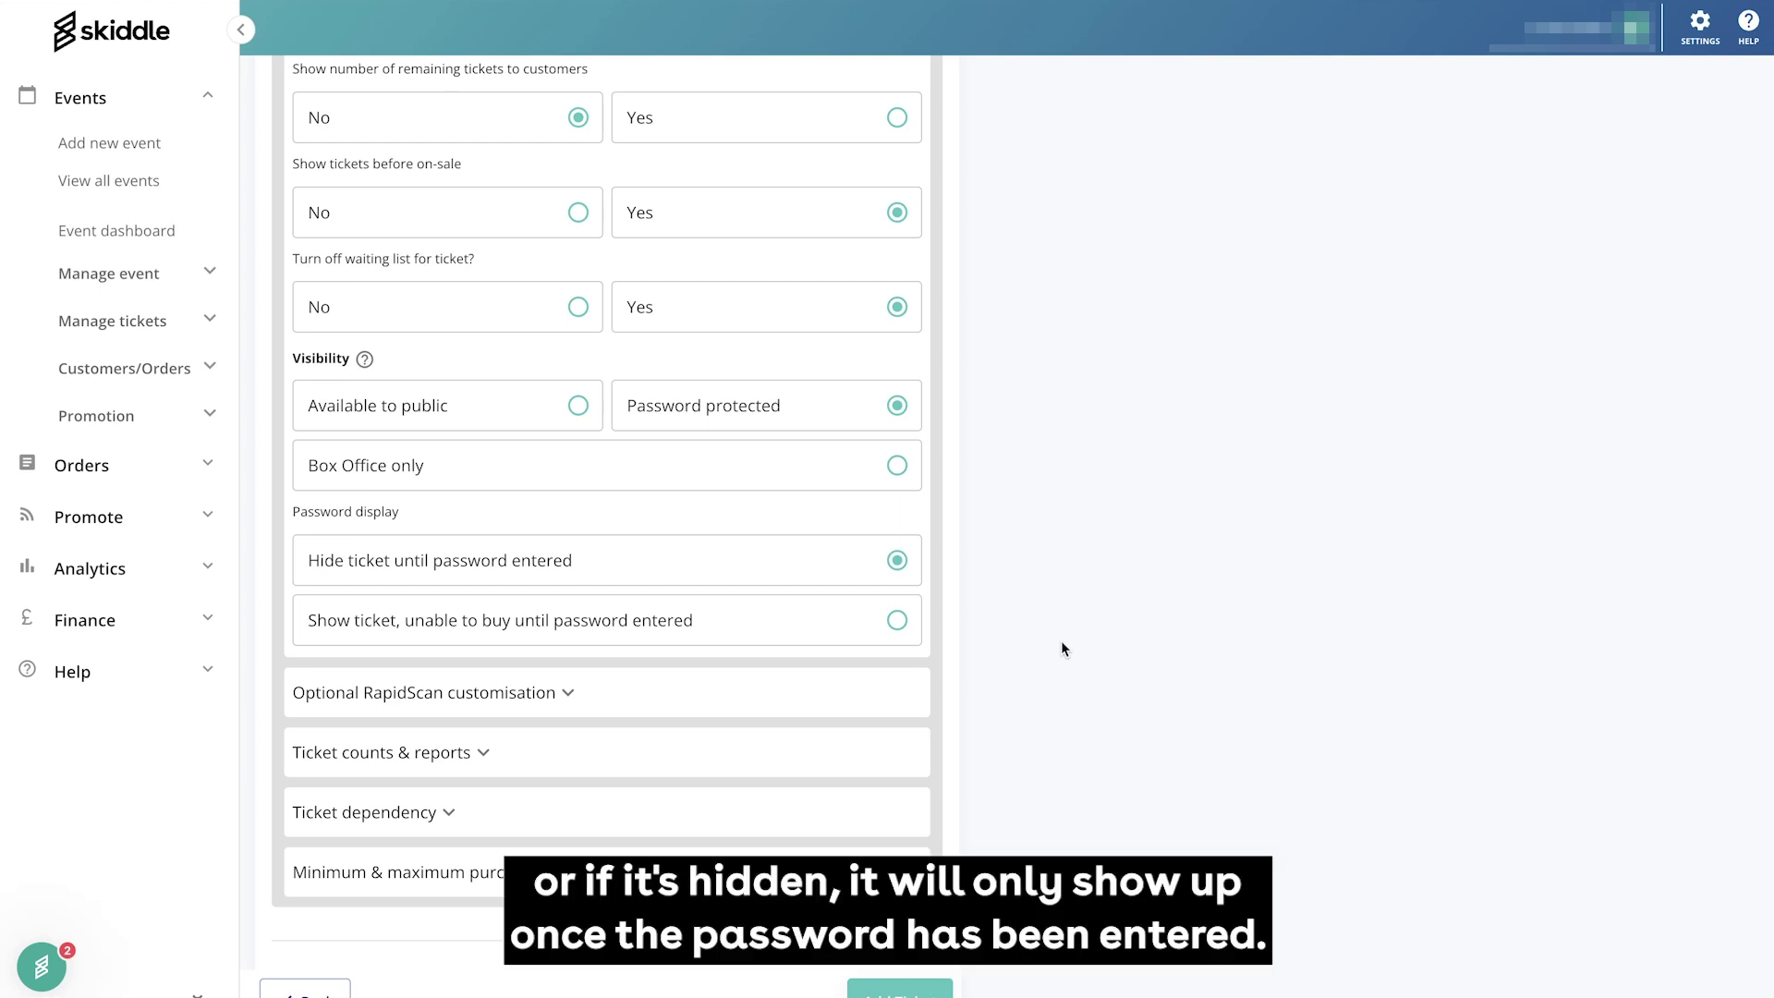
pyautogui.scroll(-1, 1060, 640)
pyautogui.scroll(-3, 1061, 640)
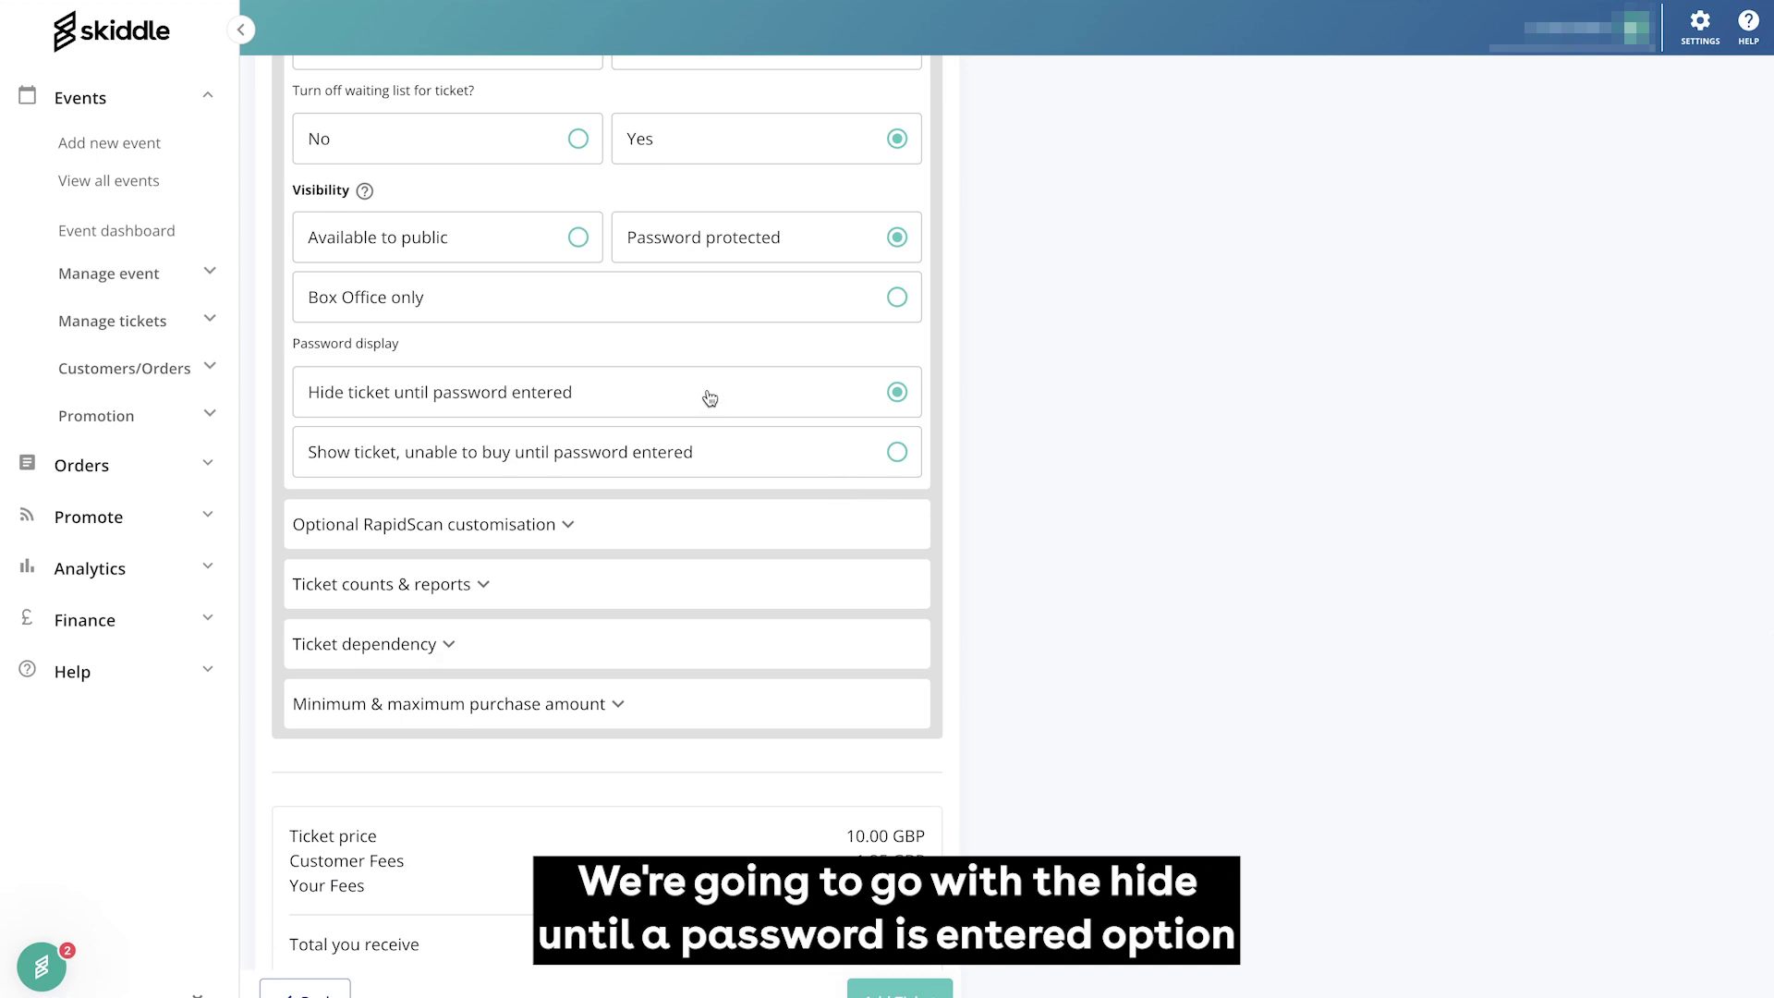
pyautogui.scroll(-2, 1340, 591)
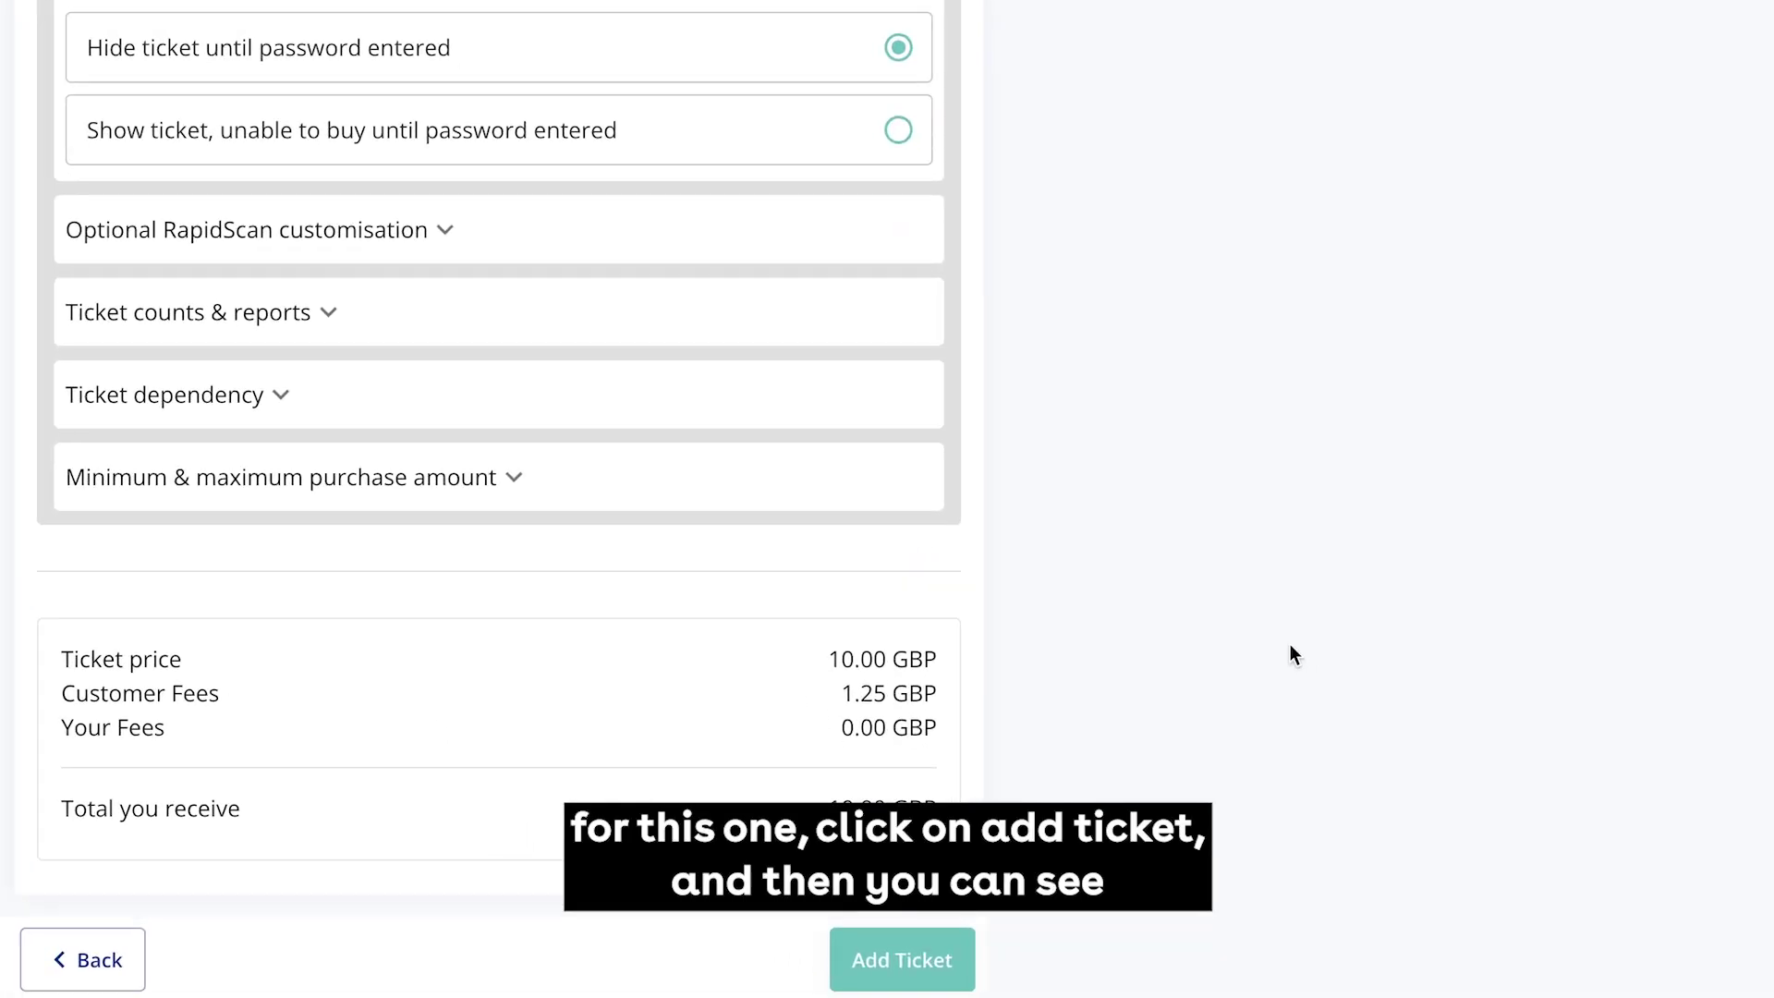
# Save the £10 General Admission ticket and open its password-list management from the padlock
pyautogui.click(910, 959)
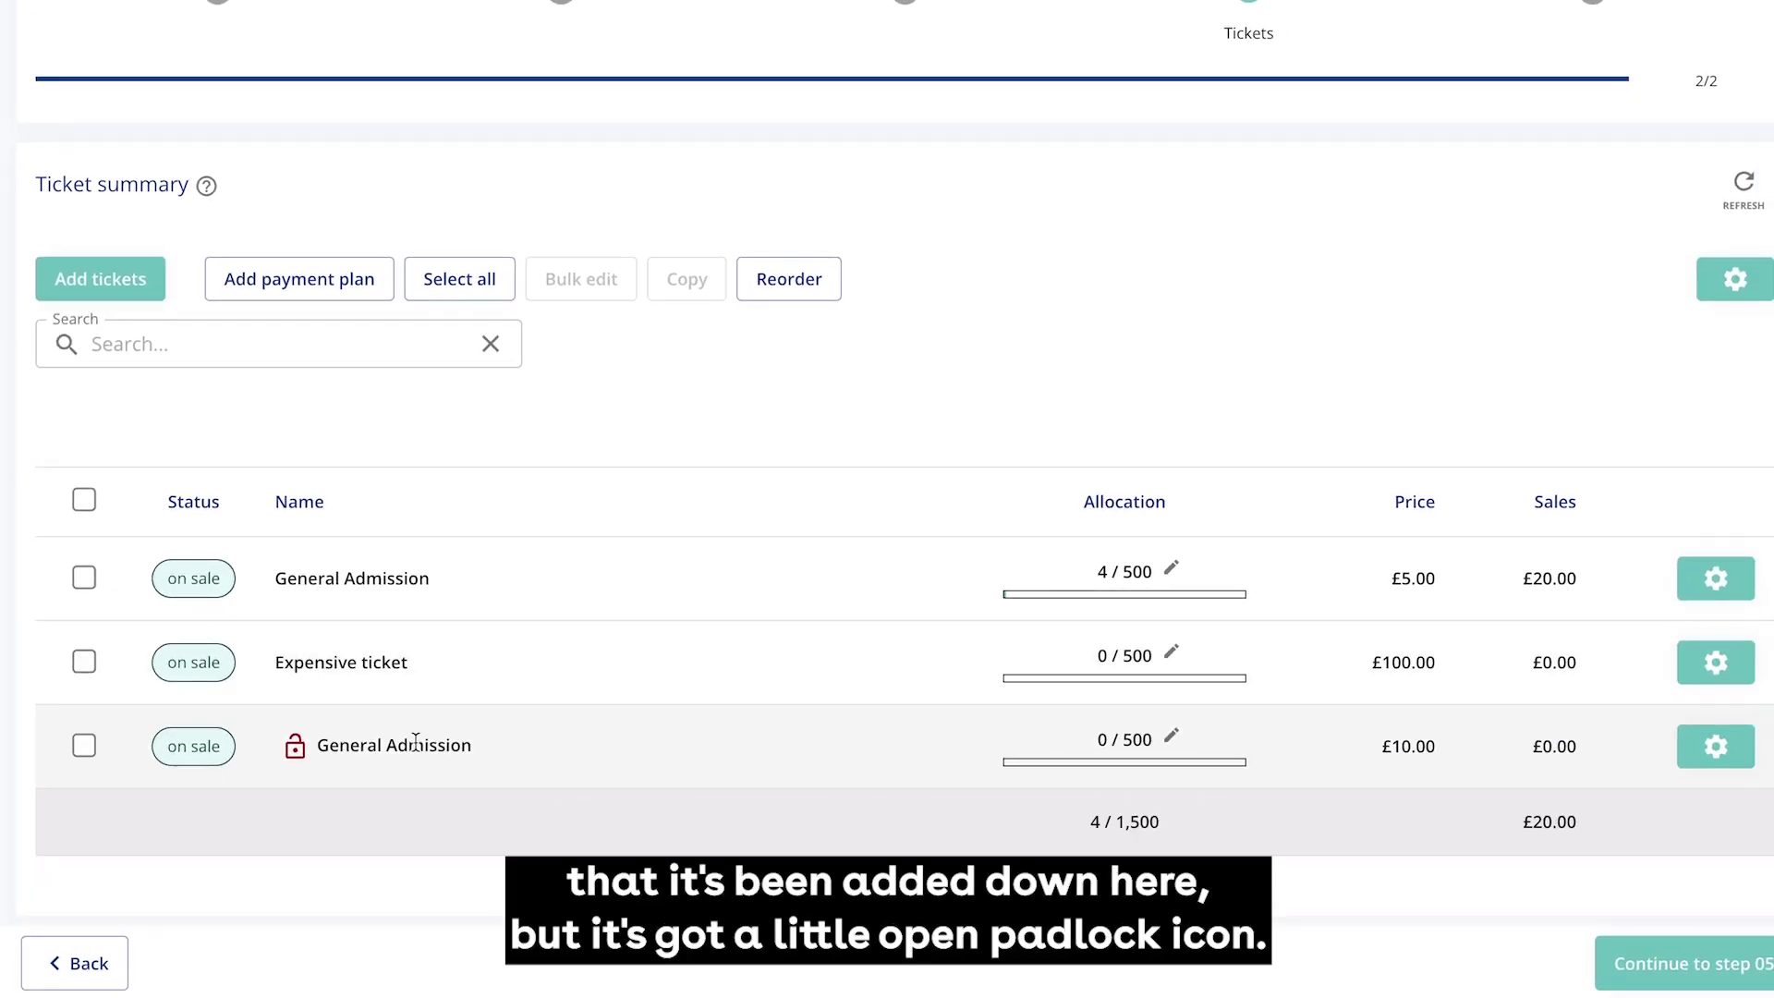
pyautogui.moveTo(297, 757)
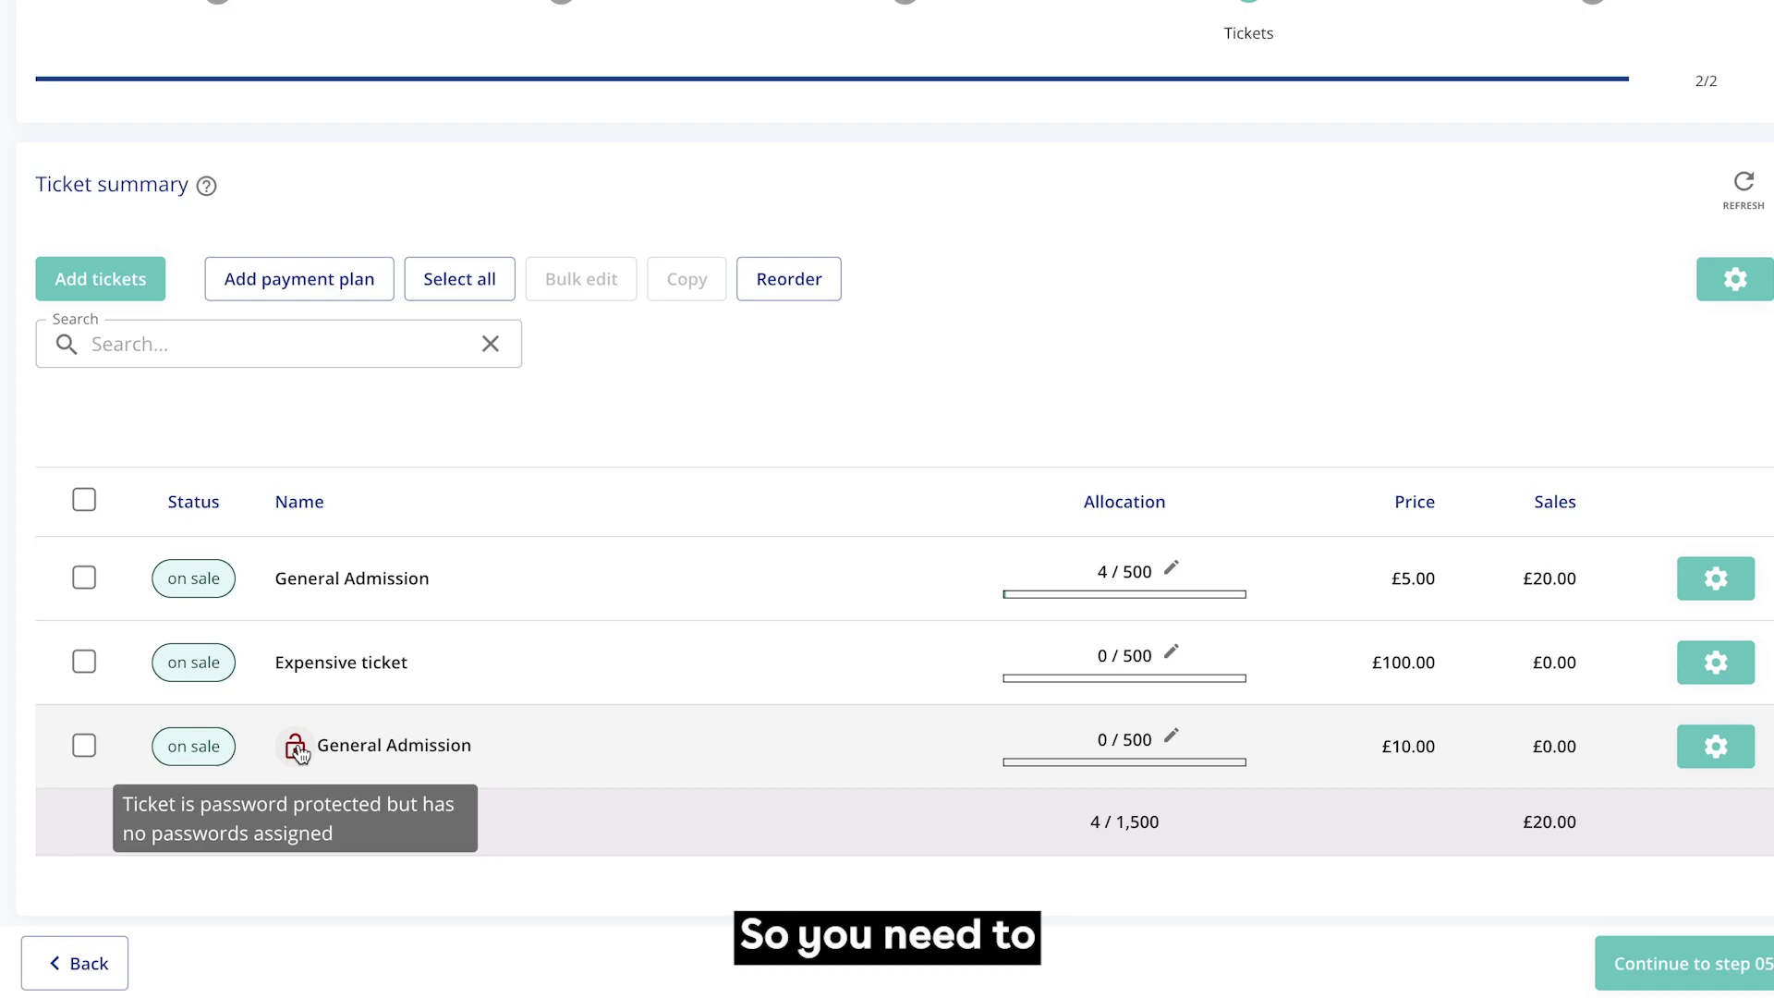
pyautogui.click(296, 750)
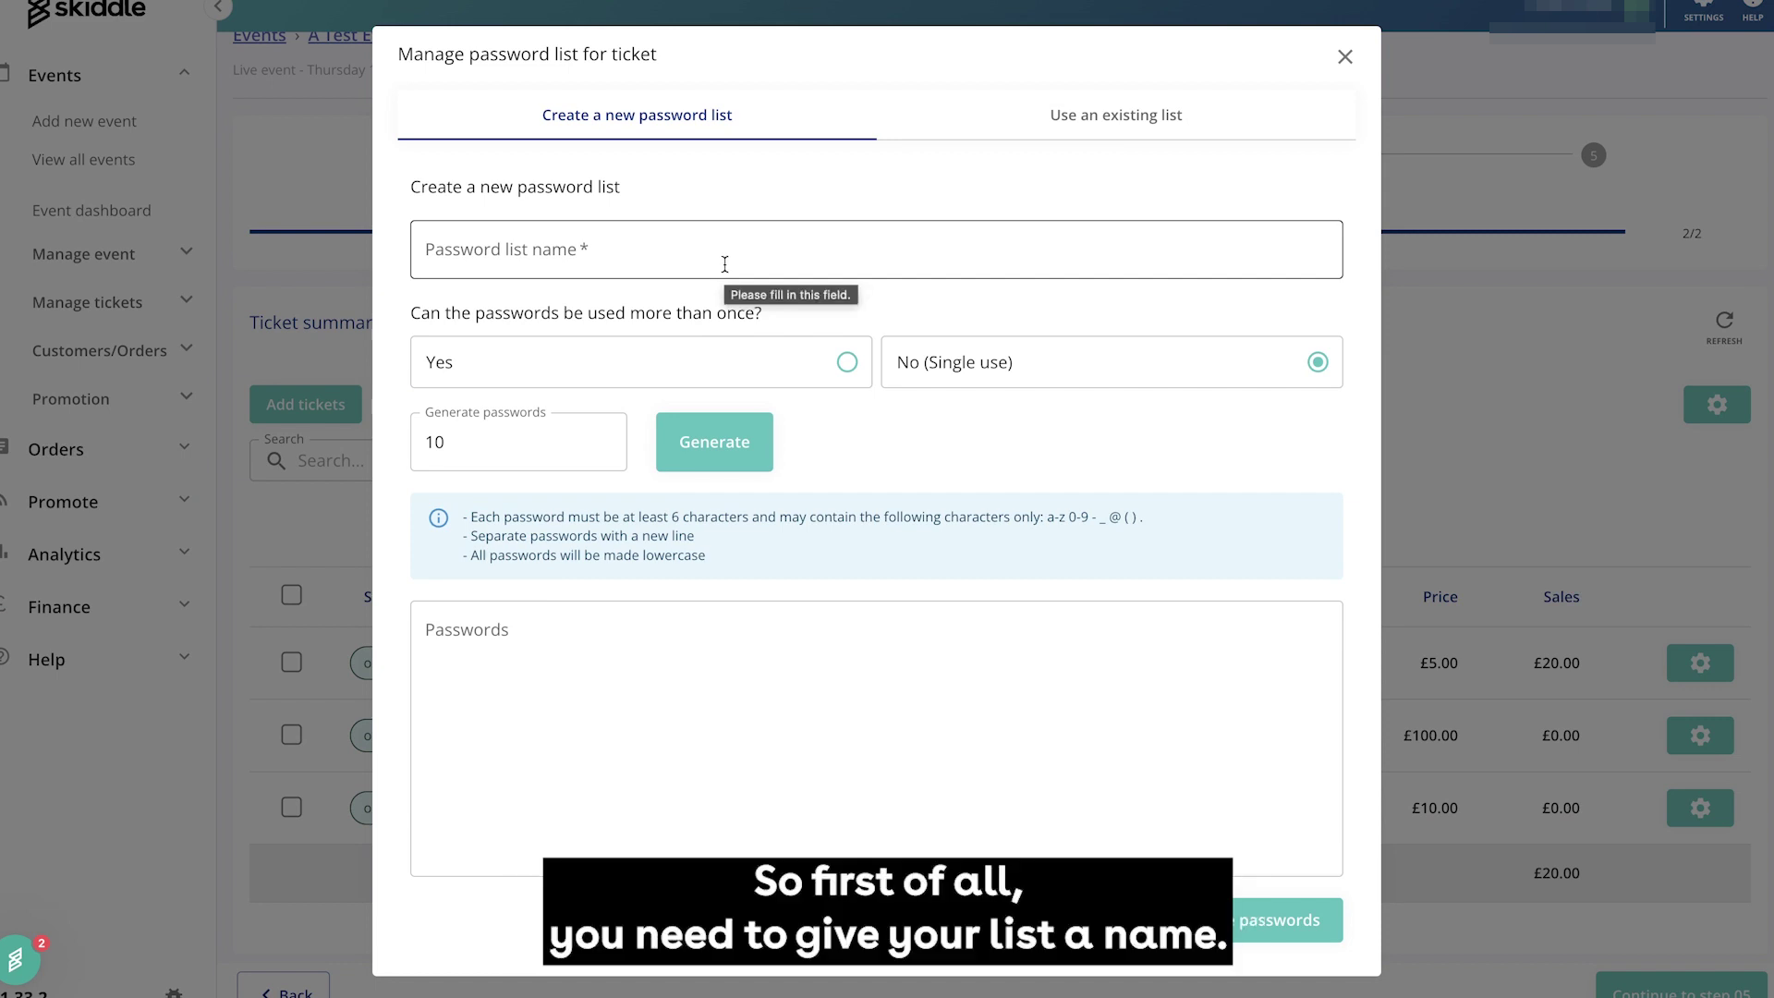
# Name the password list 'Test Password', make it single use, and clear the password count
pyautogui.click(725, 265)
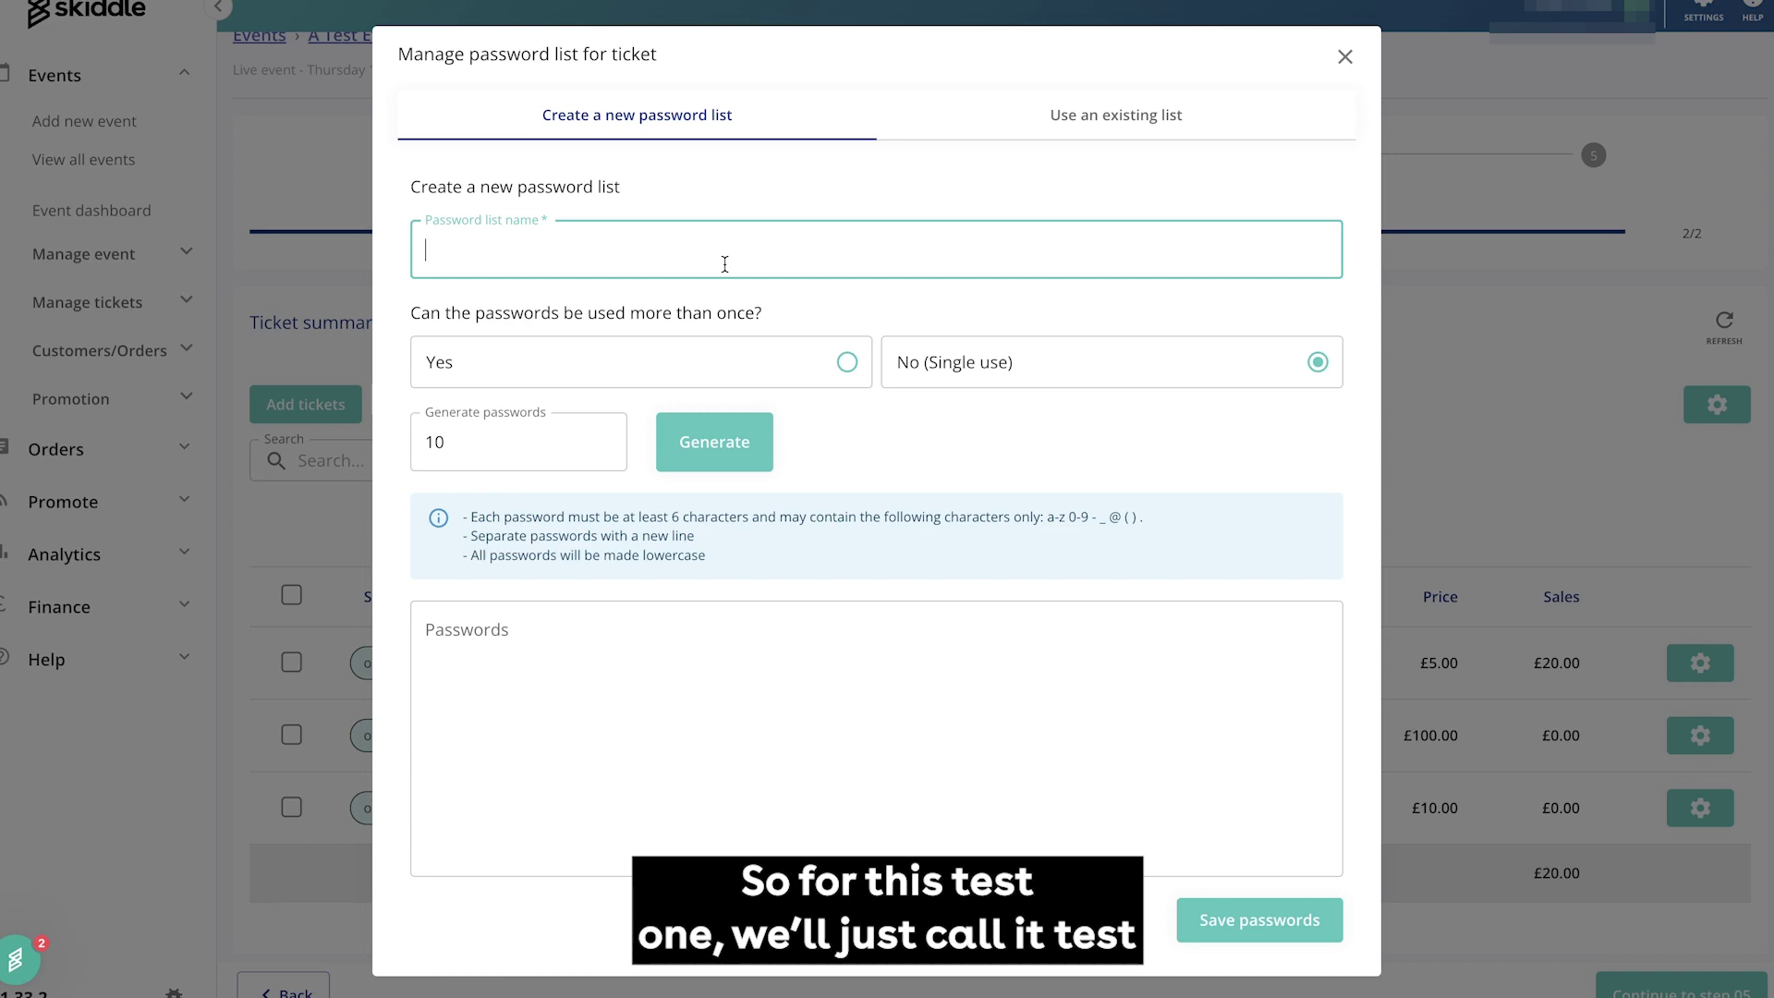
pyautogui.write('Test Pass')
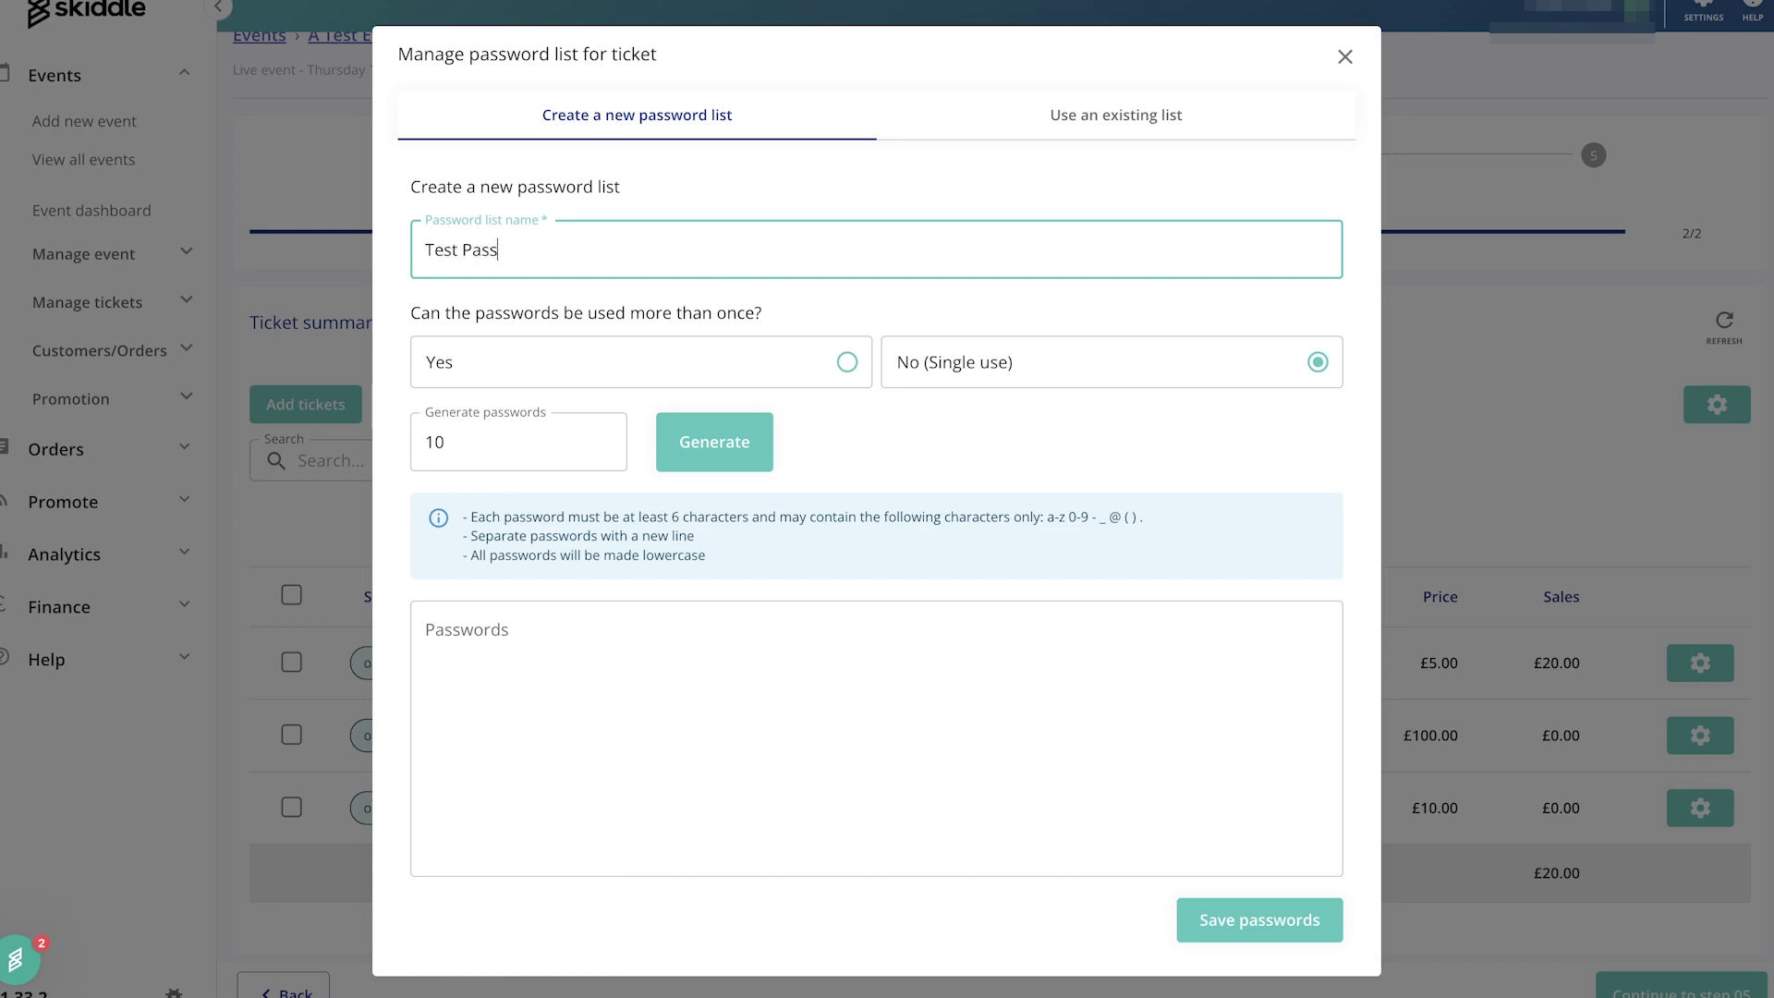
pyautogui.write('word')
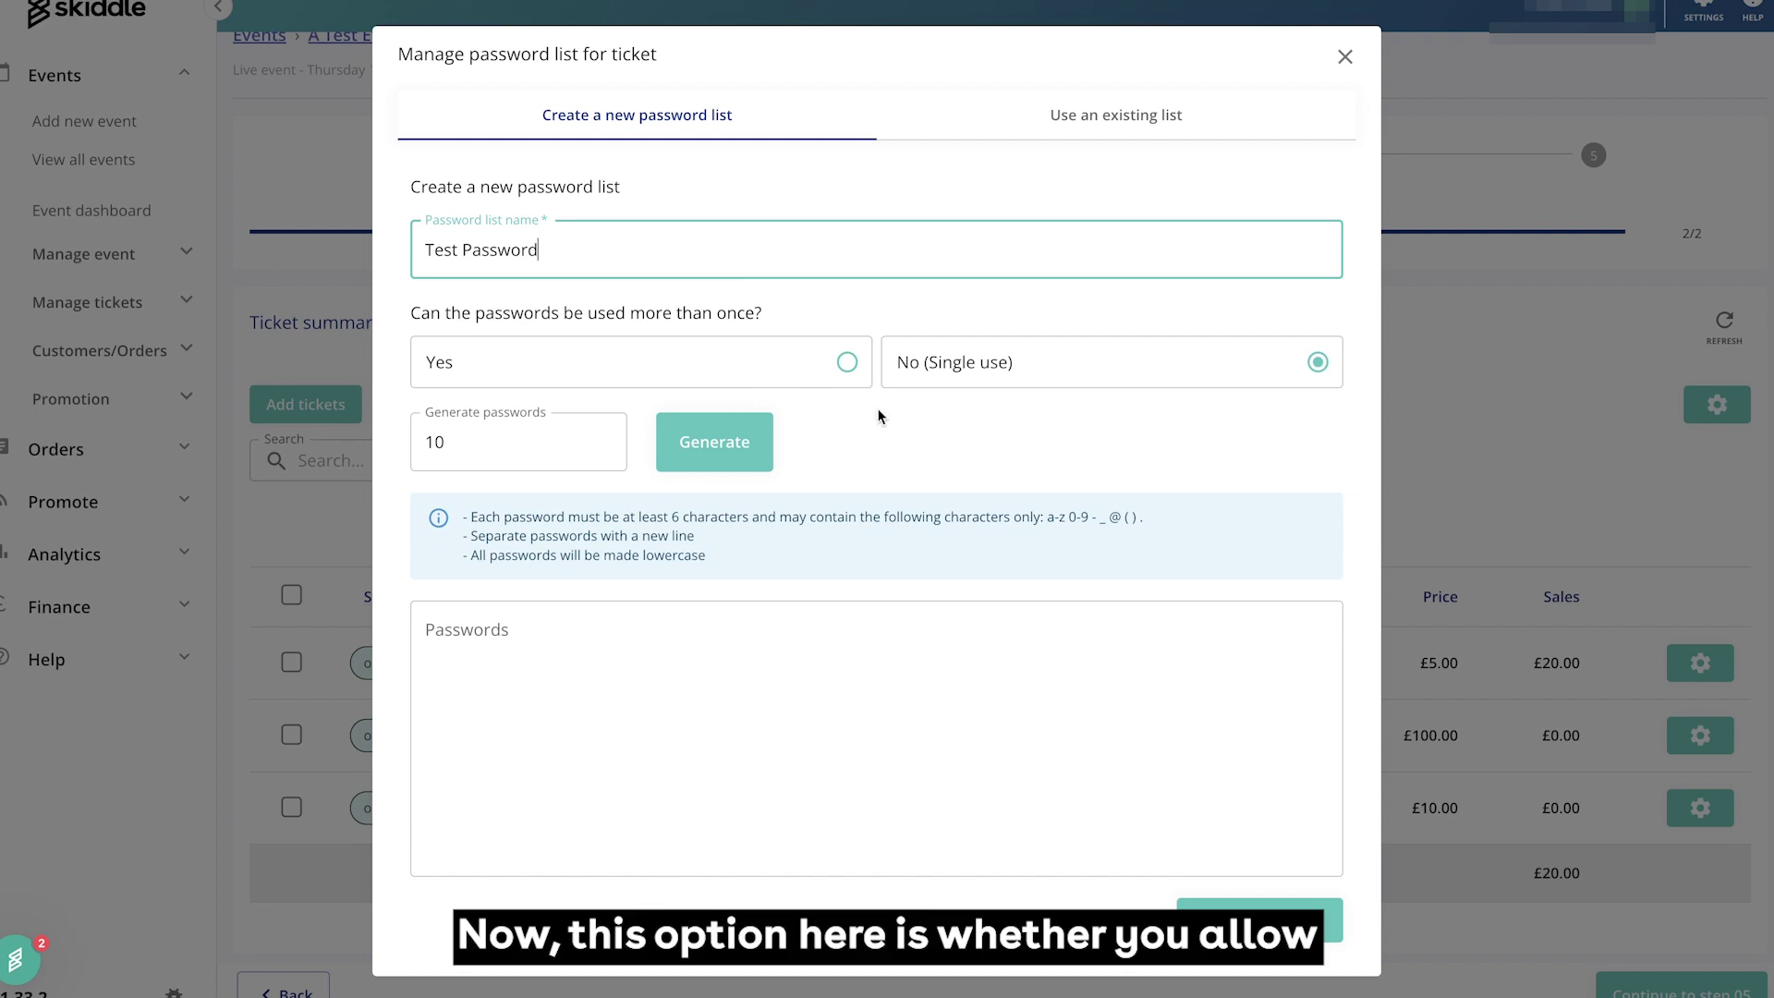
pyautogui.click(847, 368)
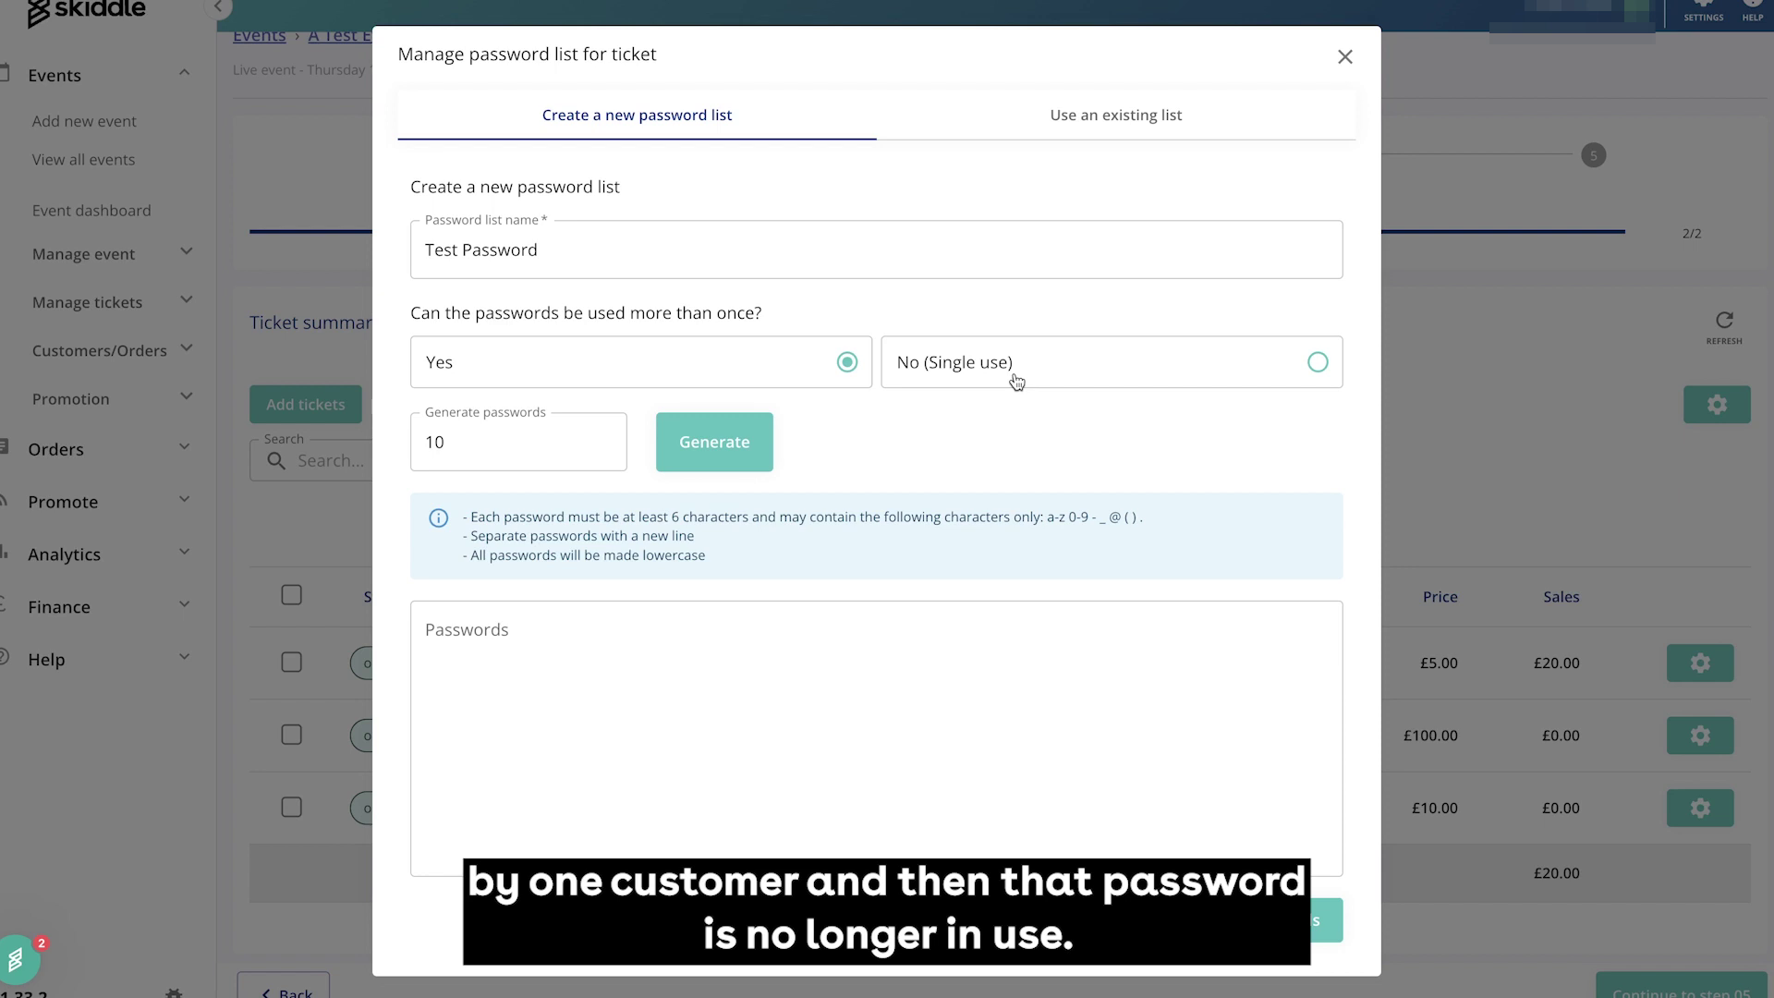
pyautogui.click(1016, 381)
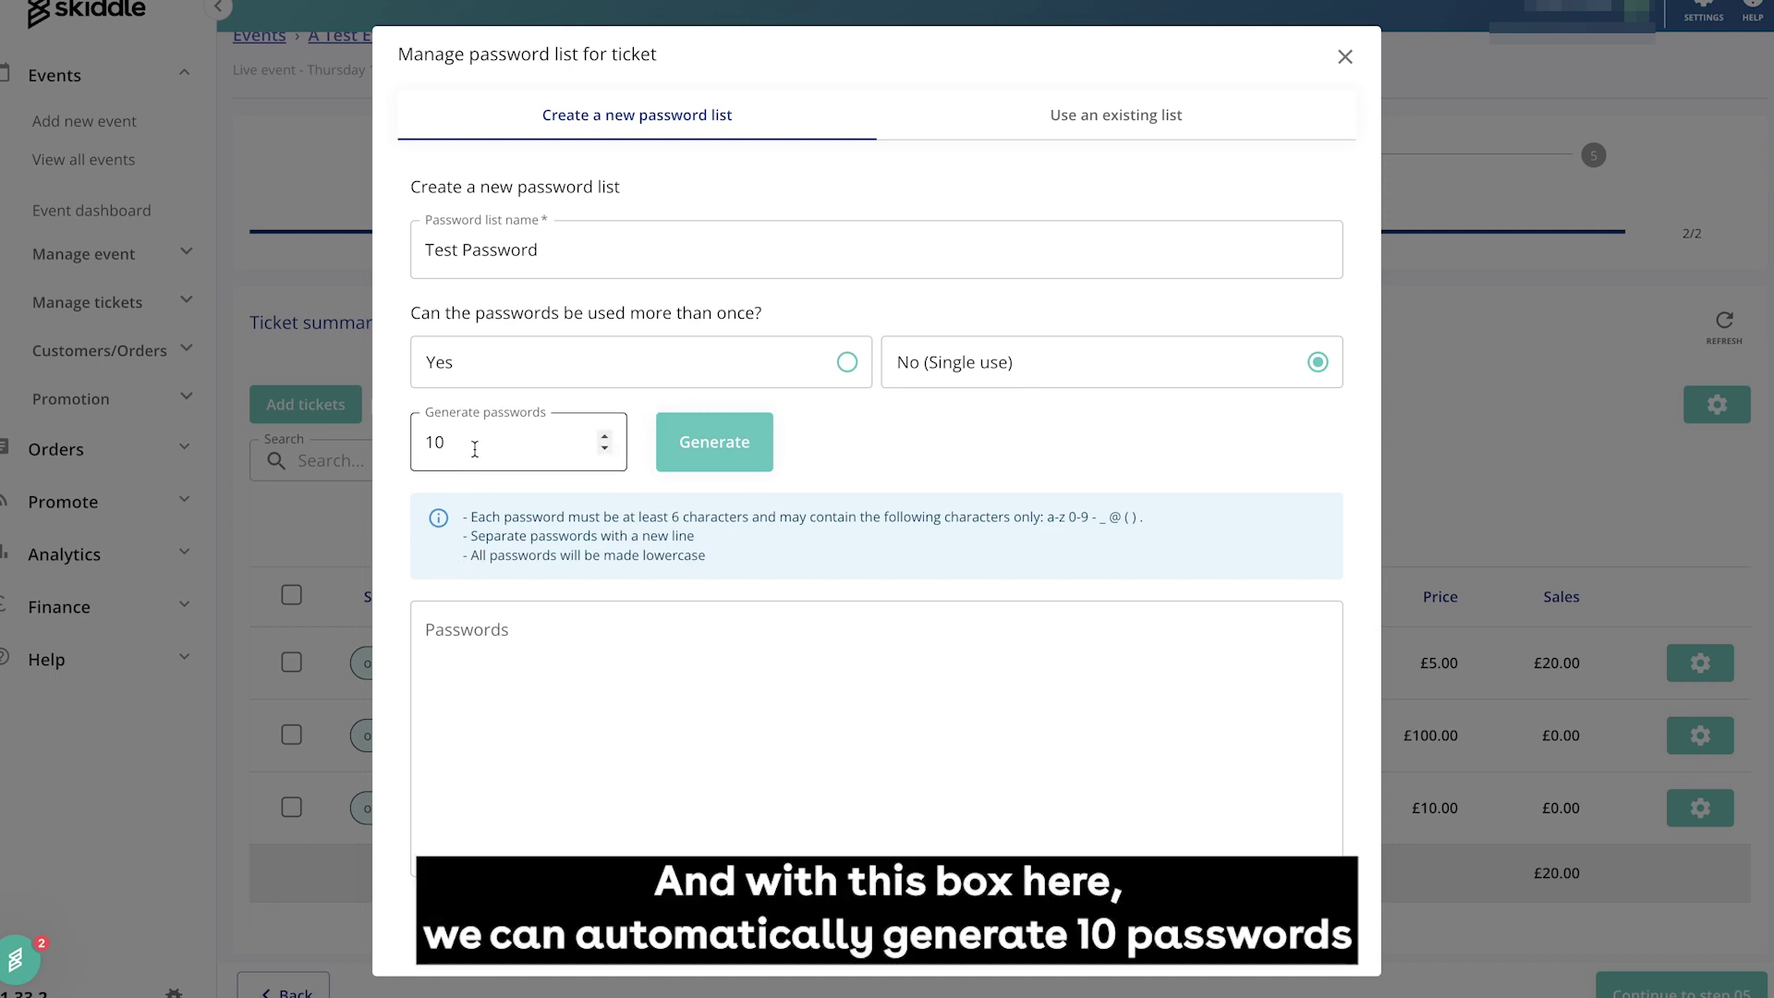
pyautogui.click(475, 449)
pyautogui.doubleClick(476, 448)
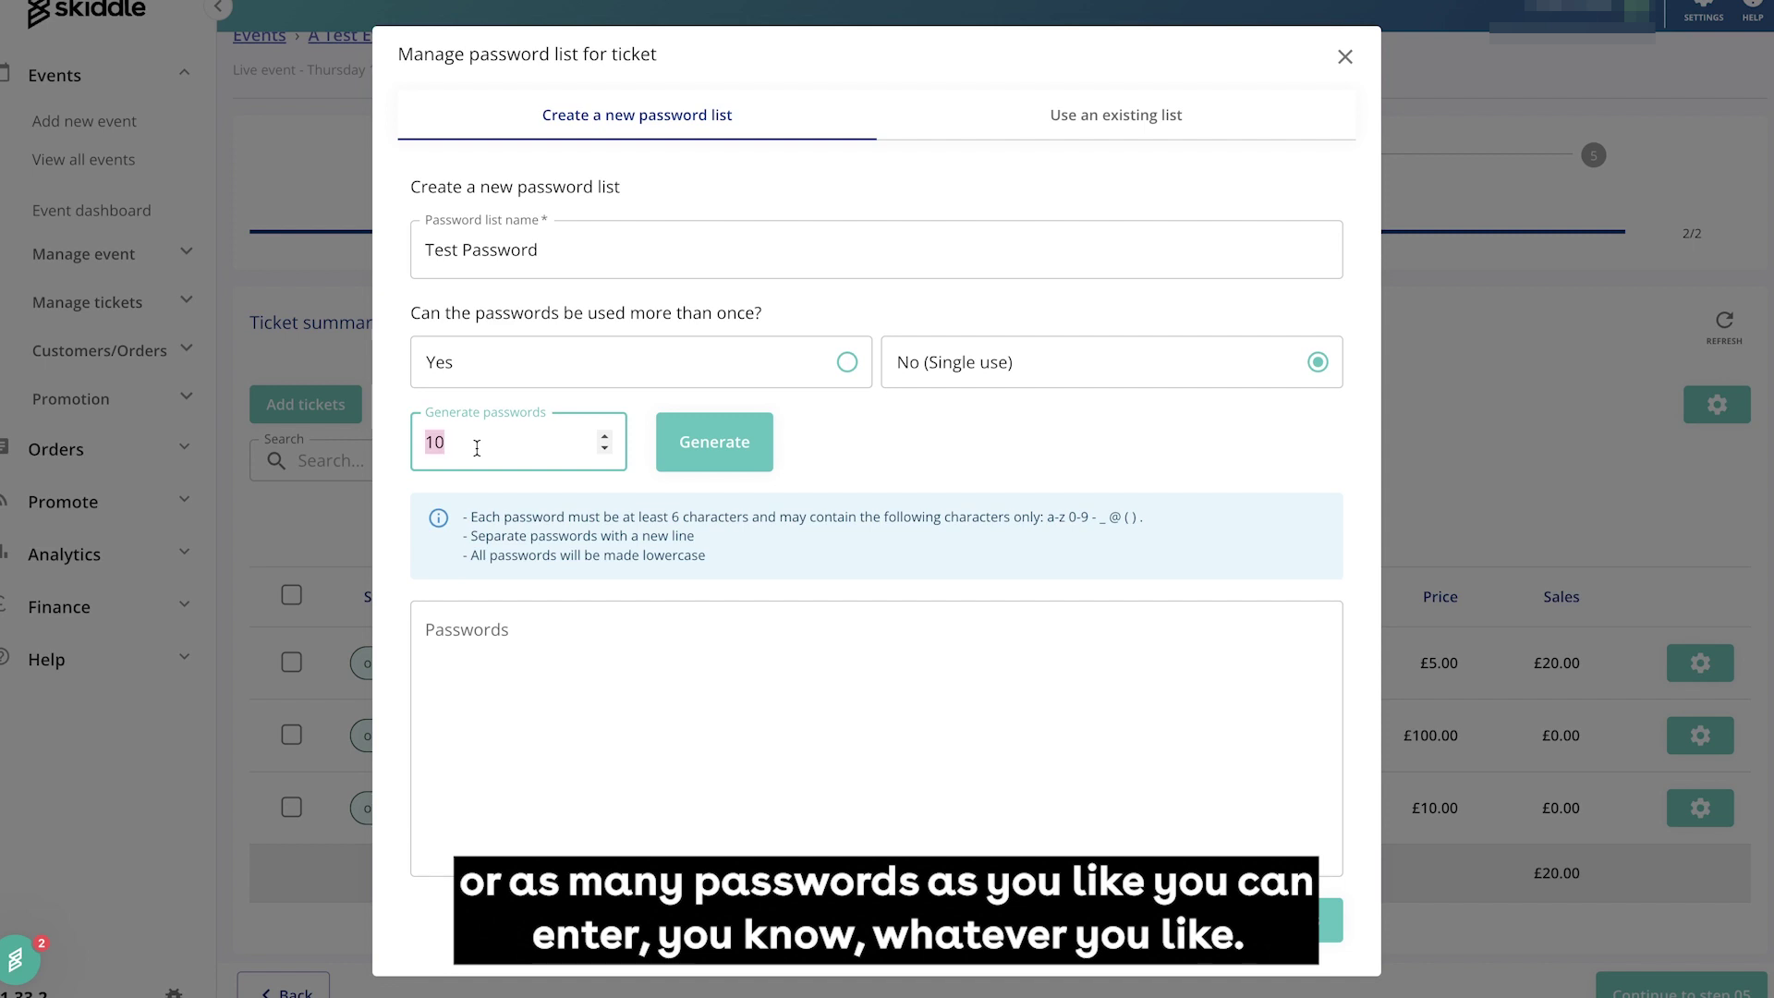
pyautogui.write('8')
pyautogui.press('BackSpace')
pyautogui.press('BackSpace')
# Generate 10 random passwords, discarding the test1/test entries and blank lines
pyautogui.write('10')
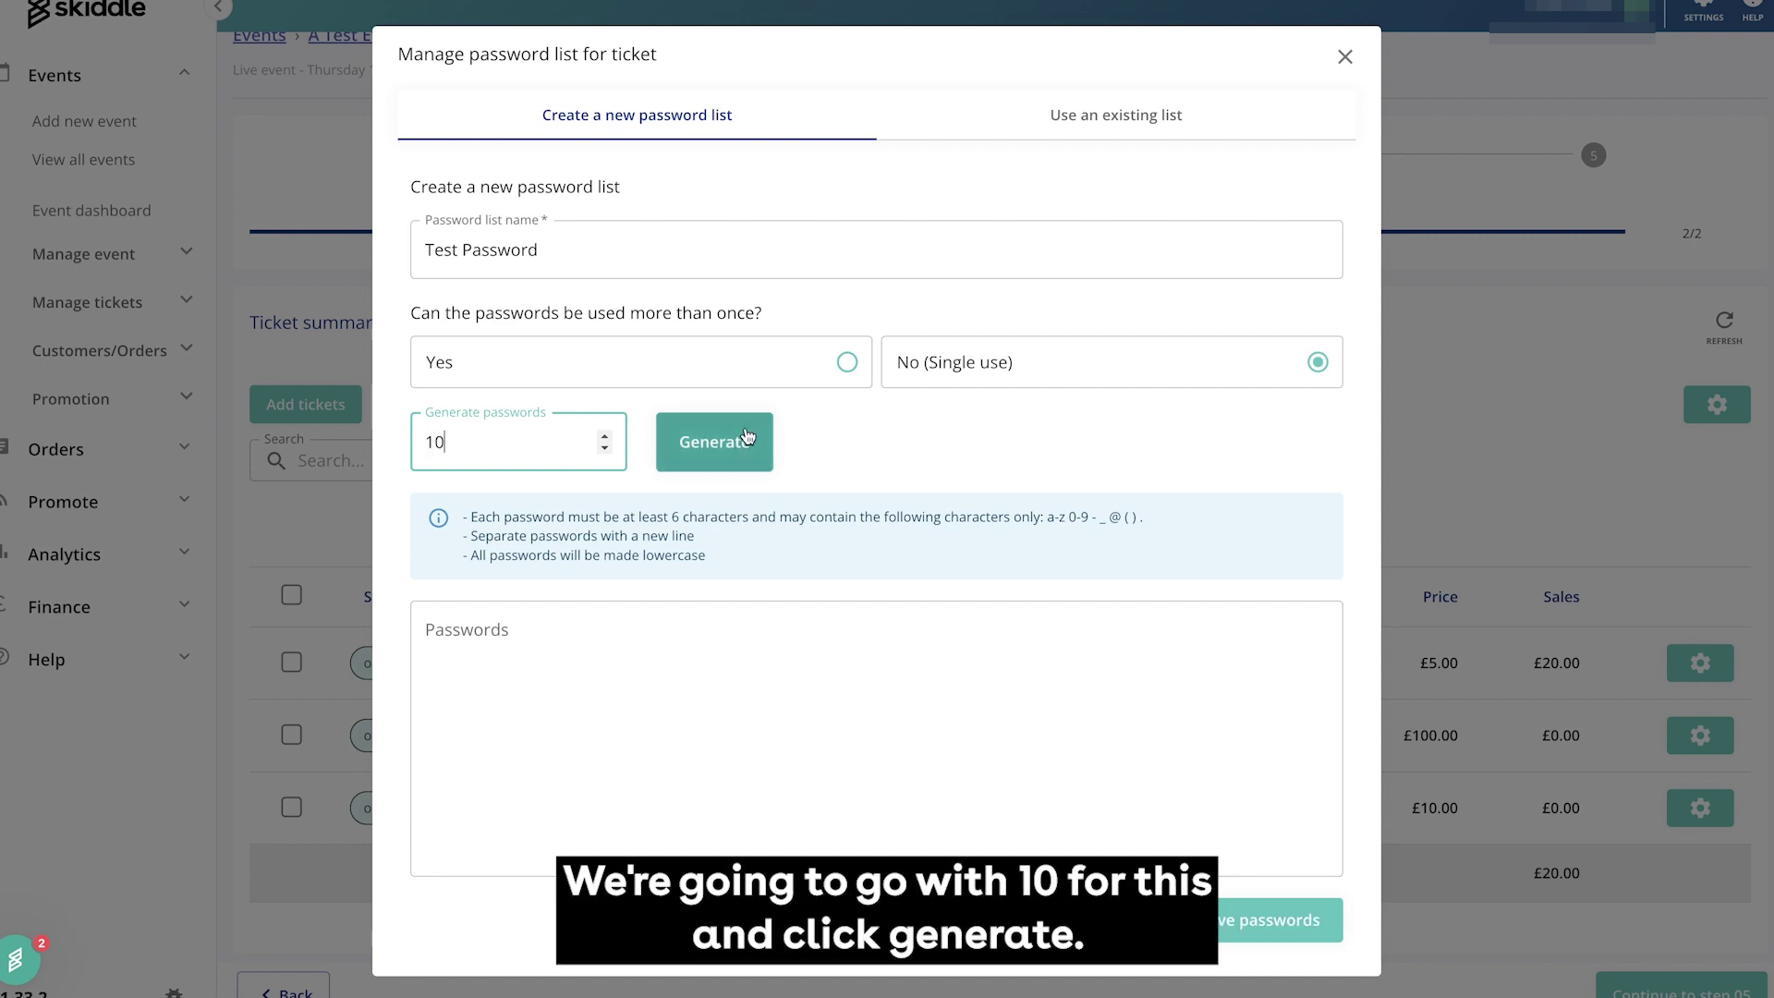
pyautogui.click(725, 441)
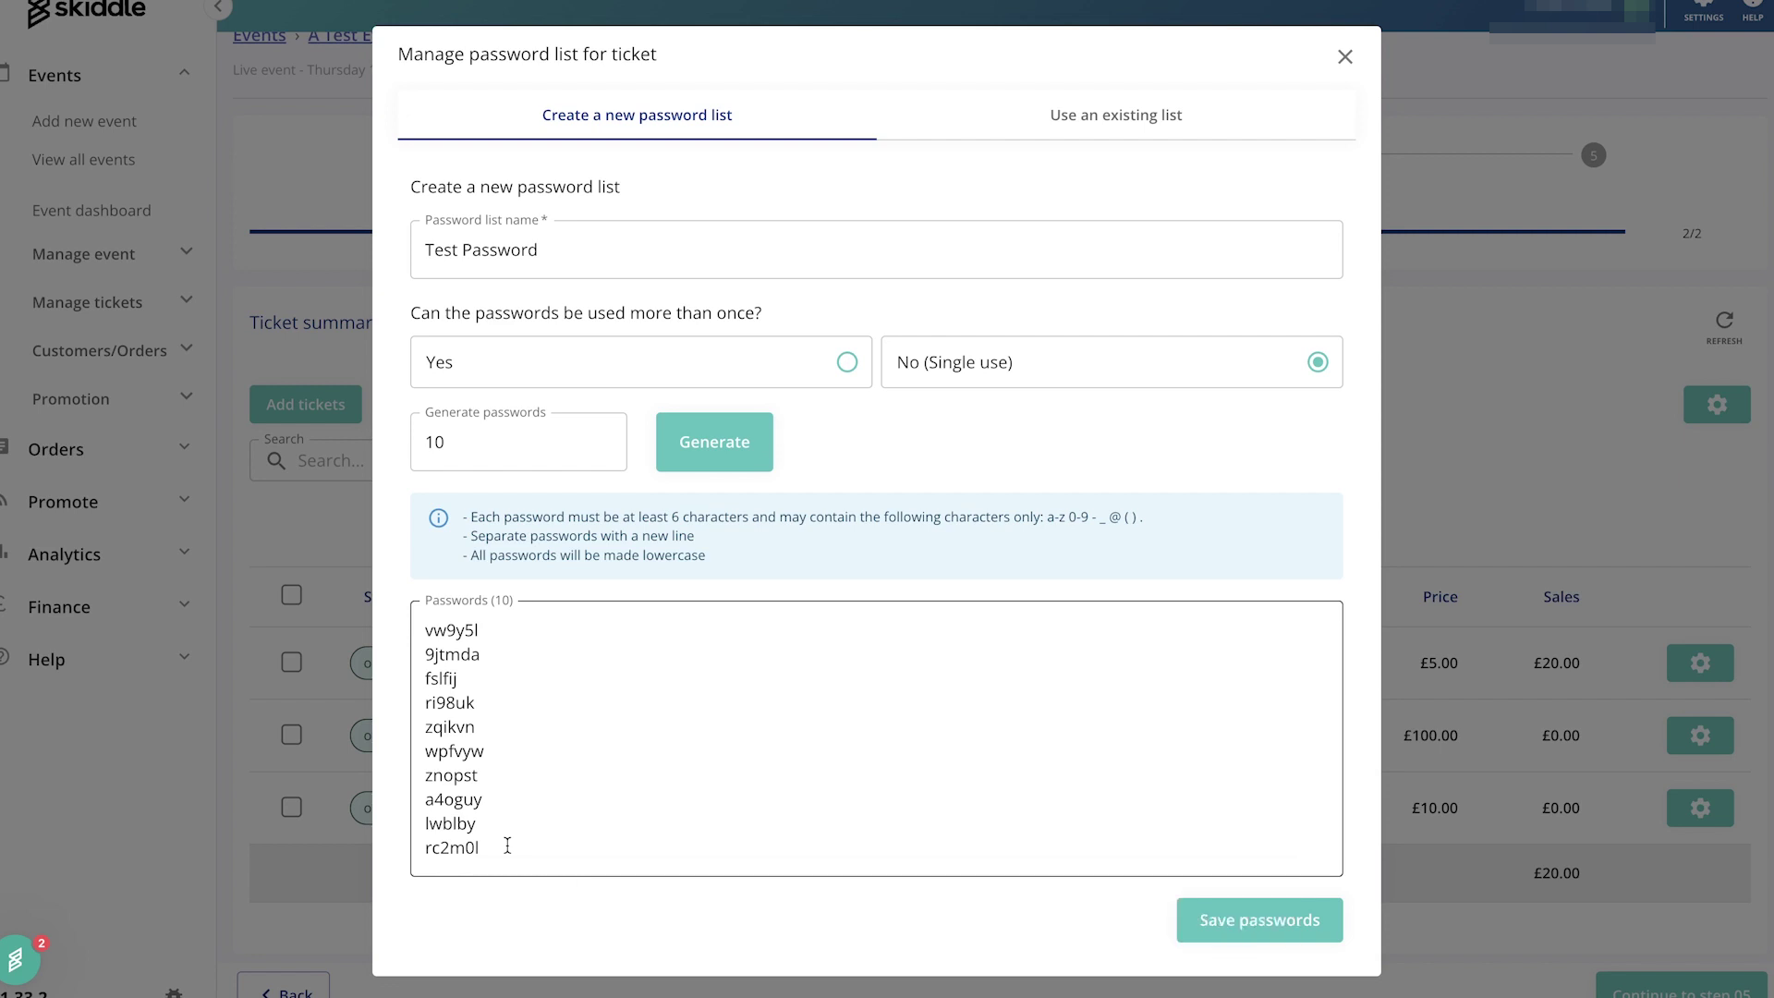
pyautogui.moveTo(507, 845); pyautogui.dragTo(368, 610)
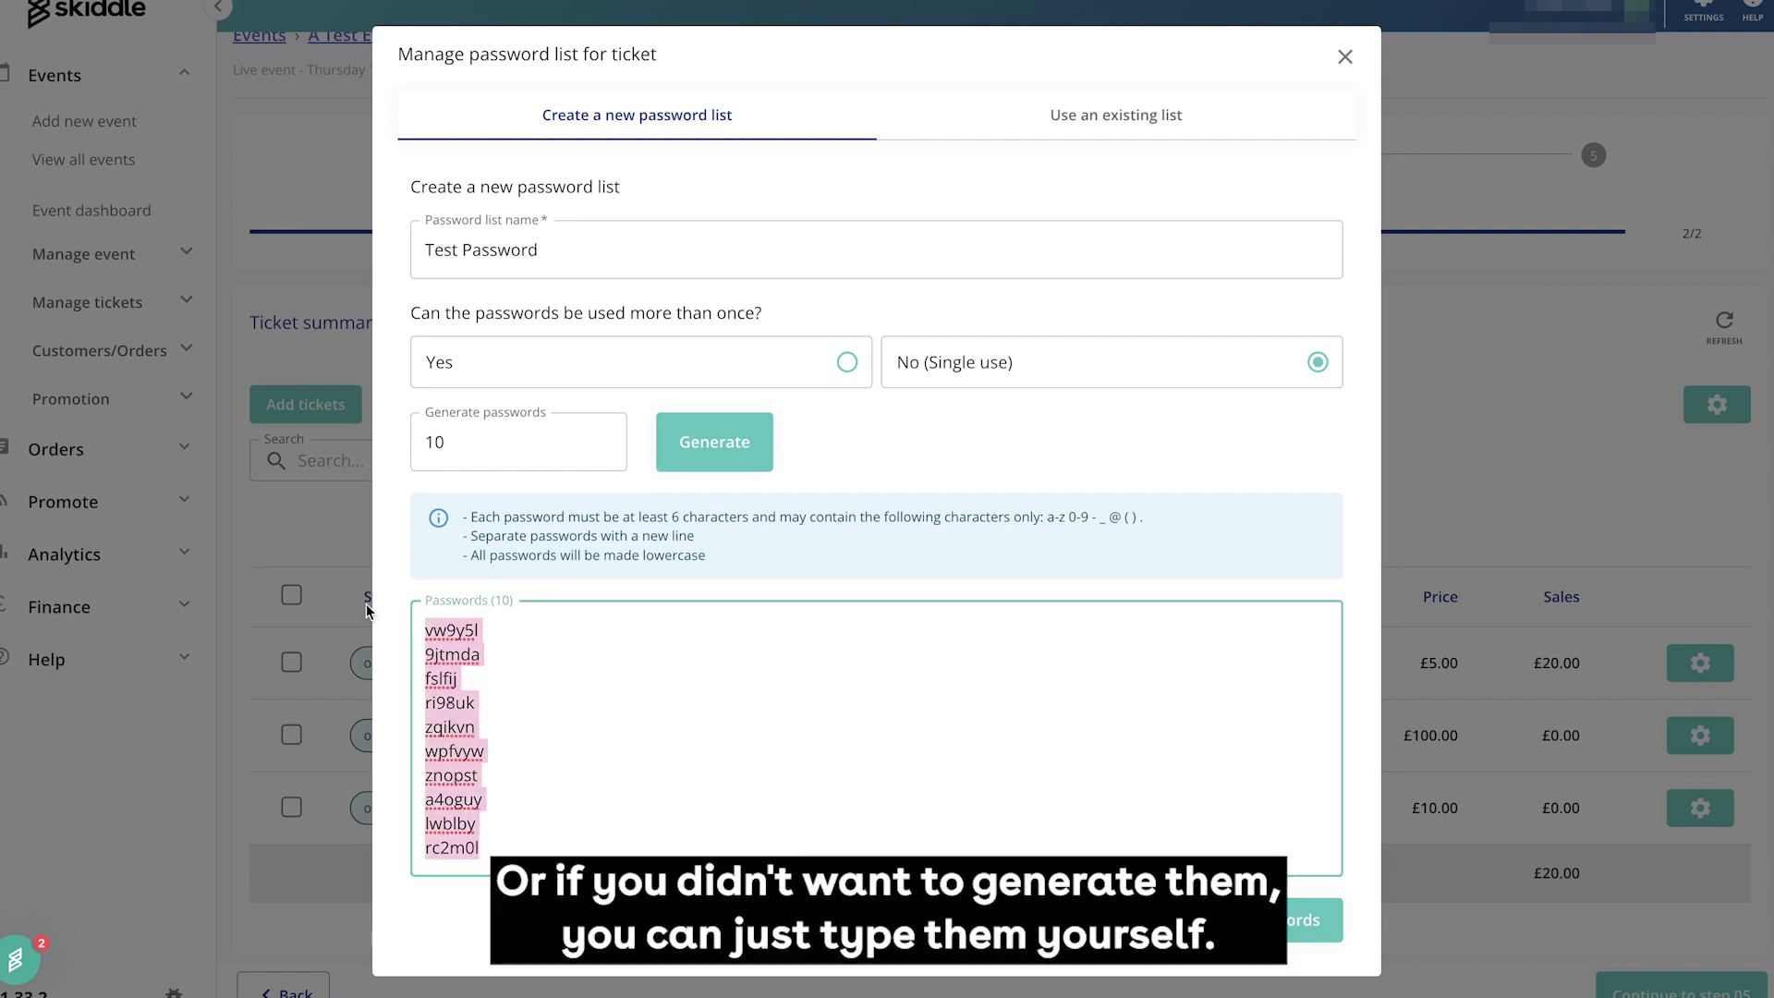
pyautogui.press('BackSpace')
pyautogui.write('test')
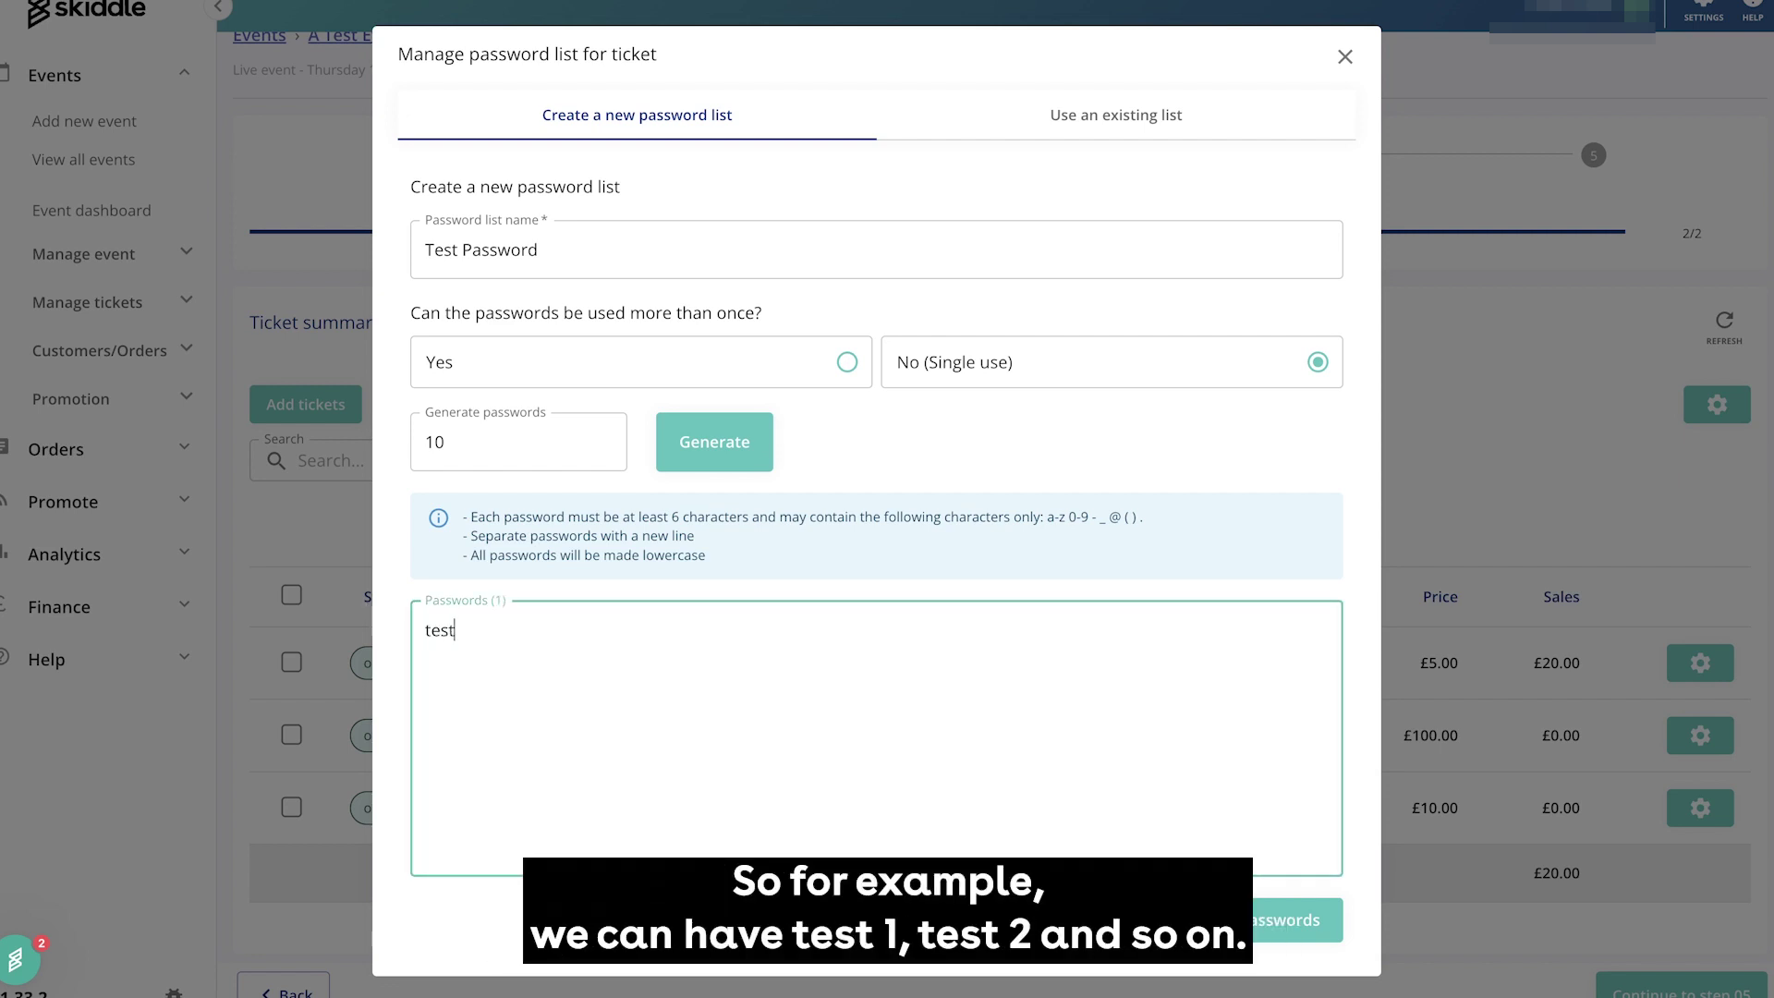
pyautogui.write('1 test2')
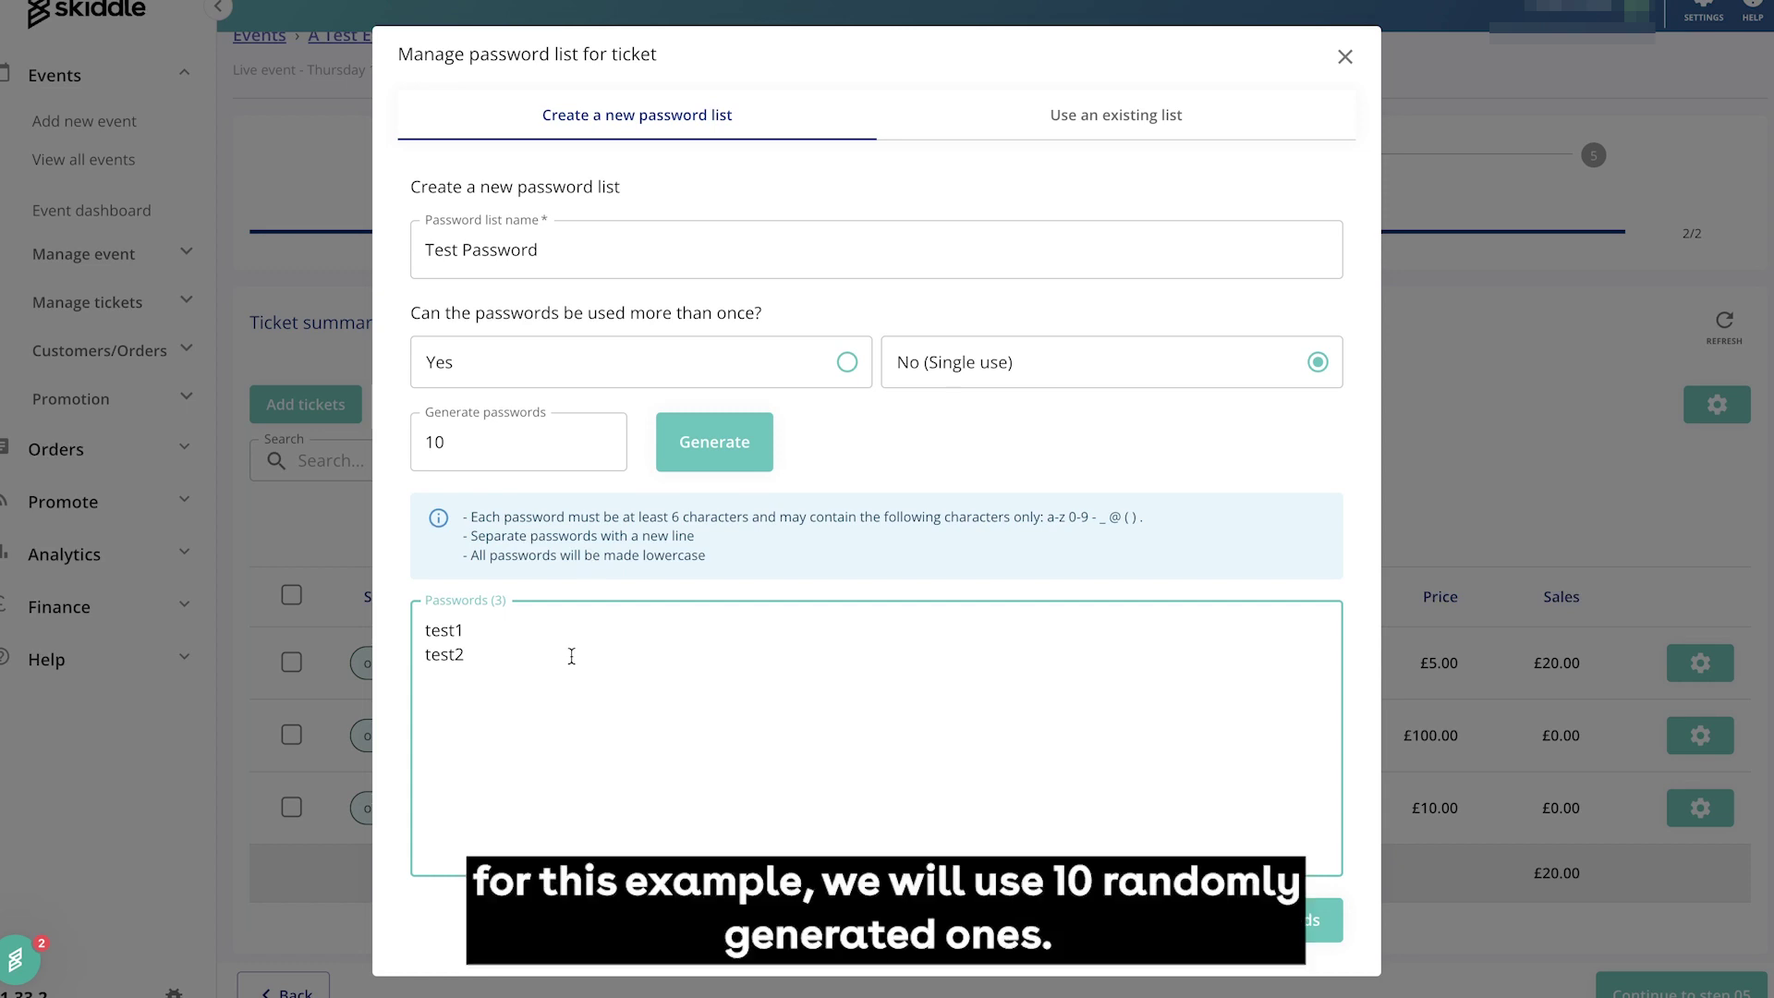
pyautogui.moveTo(570, 653); pyautogui.dragTo(342, 596)
pyautogui.press('BackSpace')
pyautogui.click(714, 442)
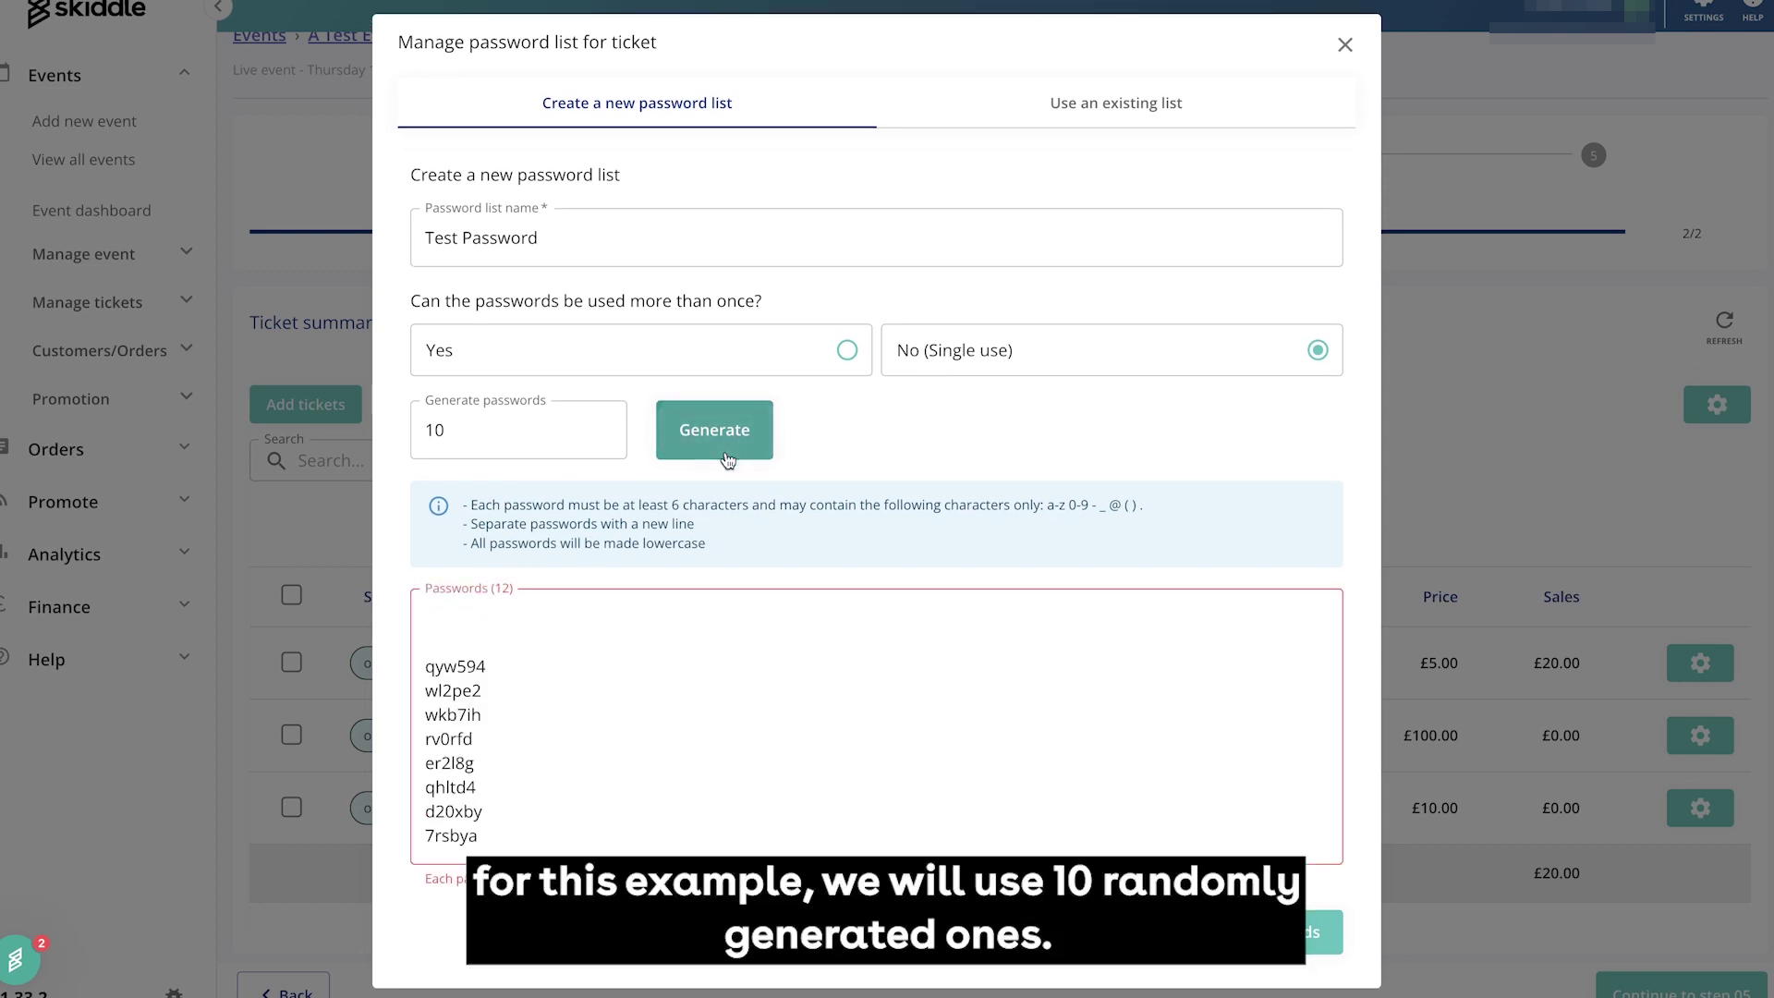
pyautogui.press('Delete')
pyautogui.press('Delete')
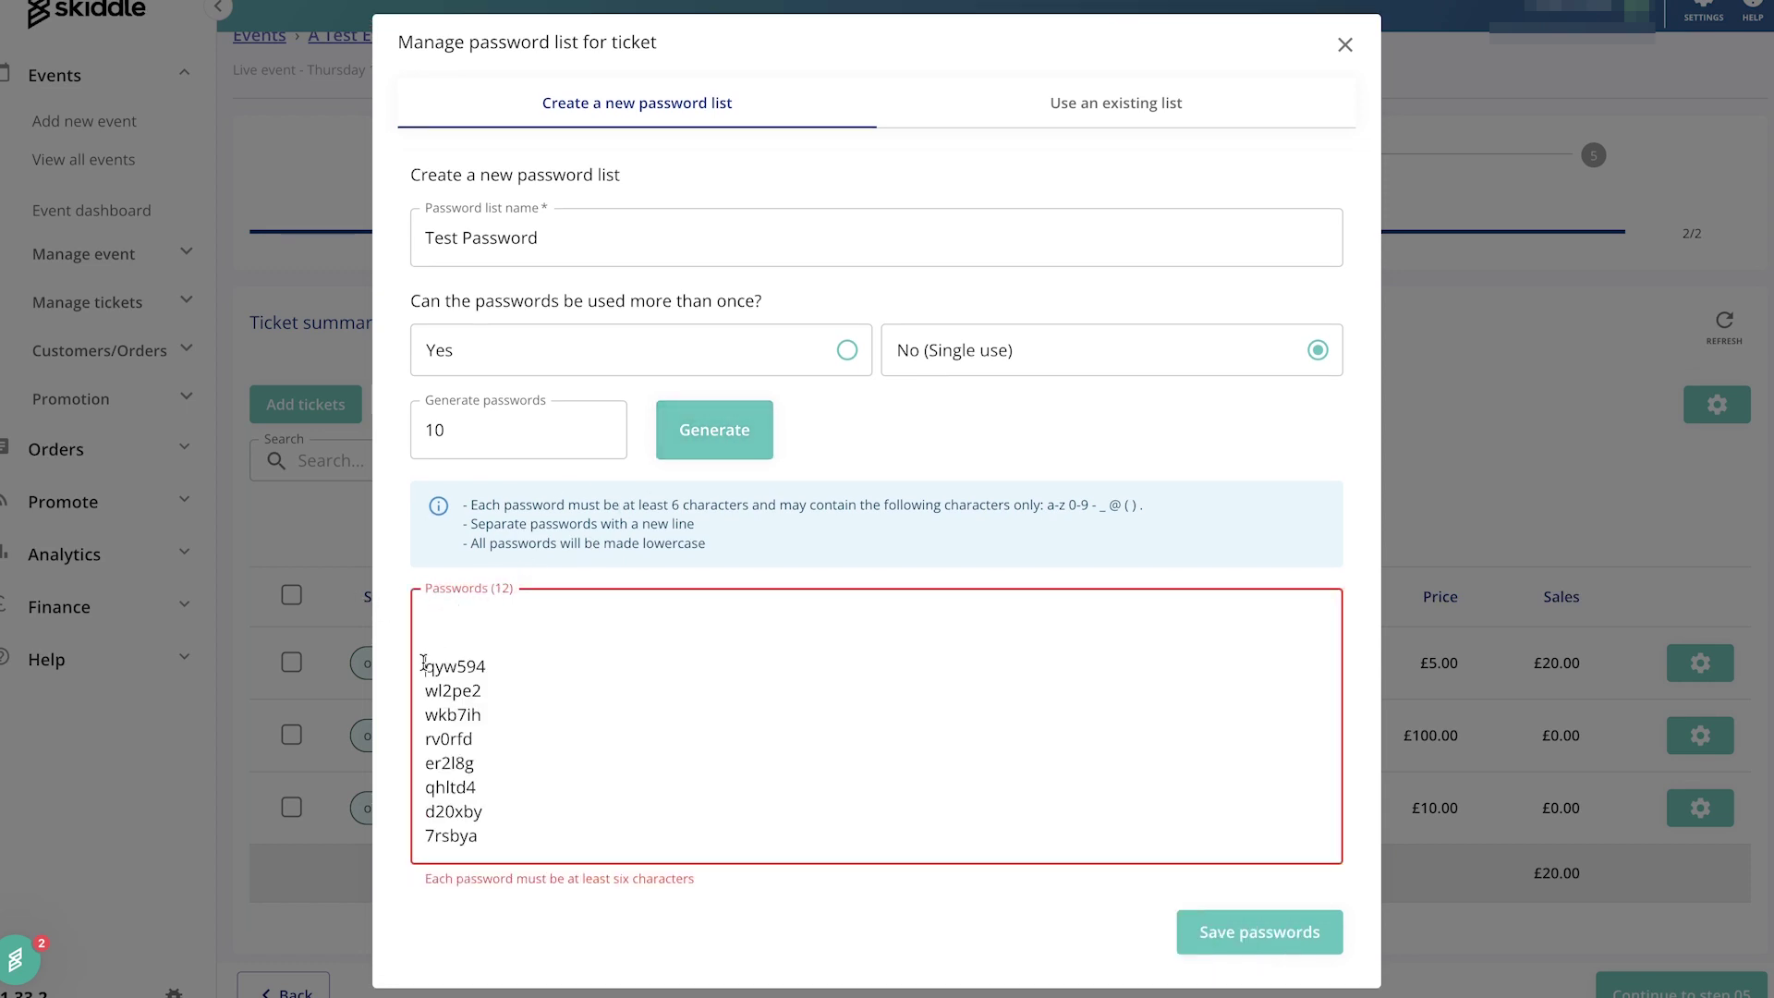
# Save the password list and reopen General Admission's password list
pyautogui.click(1201, 910)
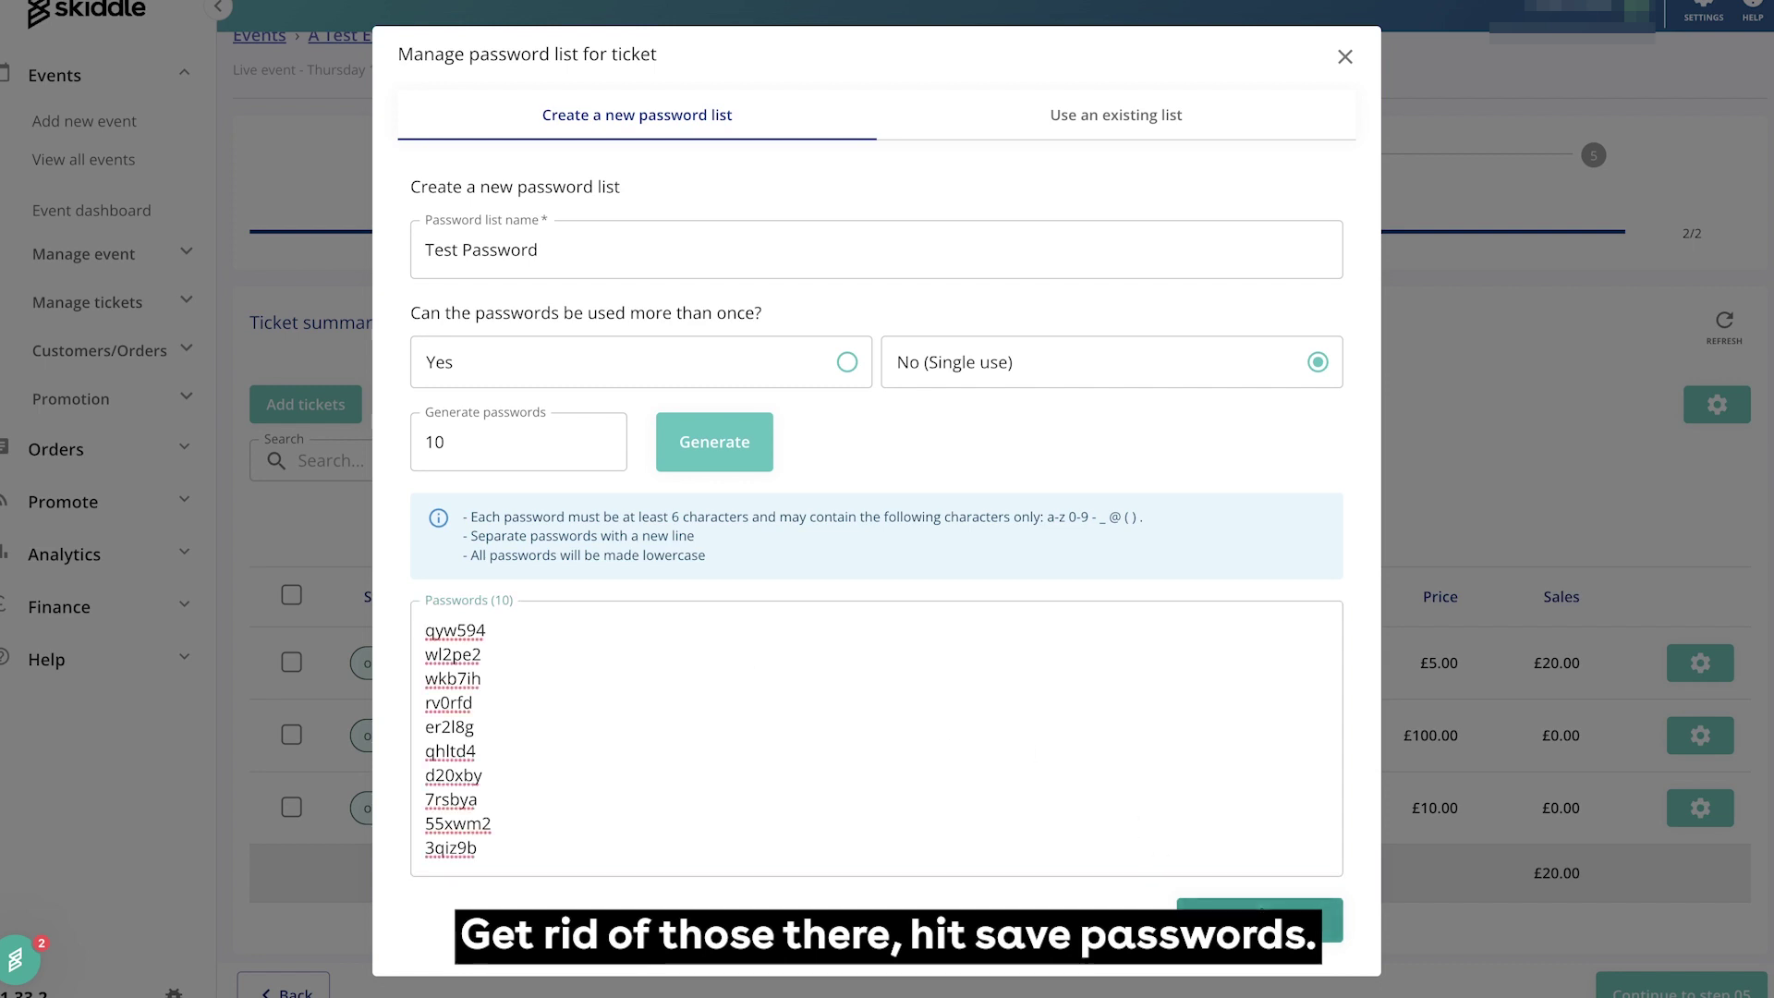
pyautogui.moveTo(478, 817)
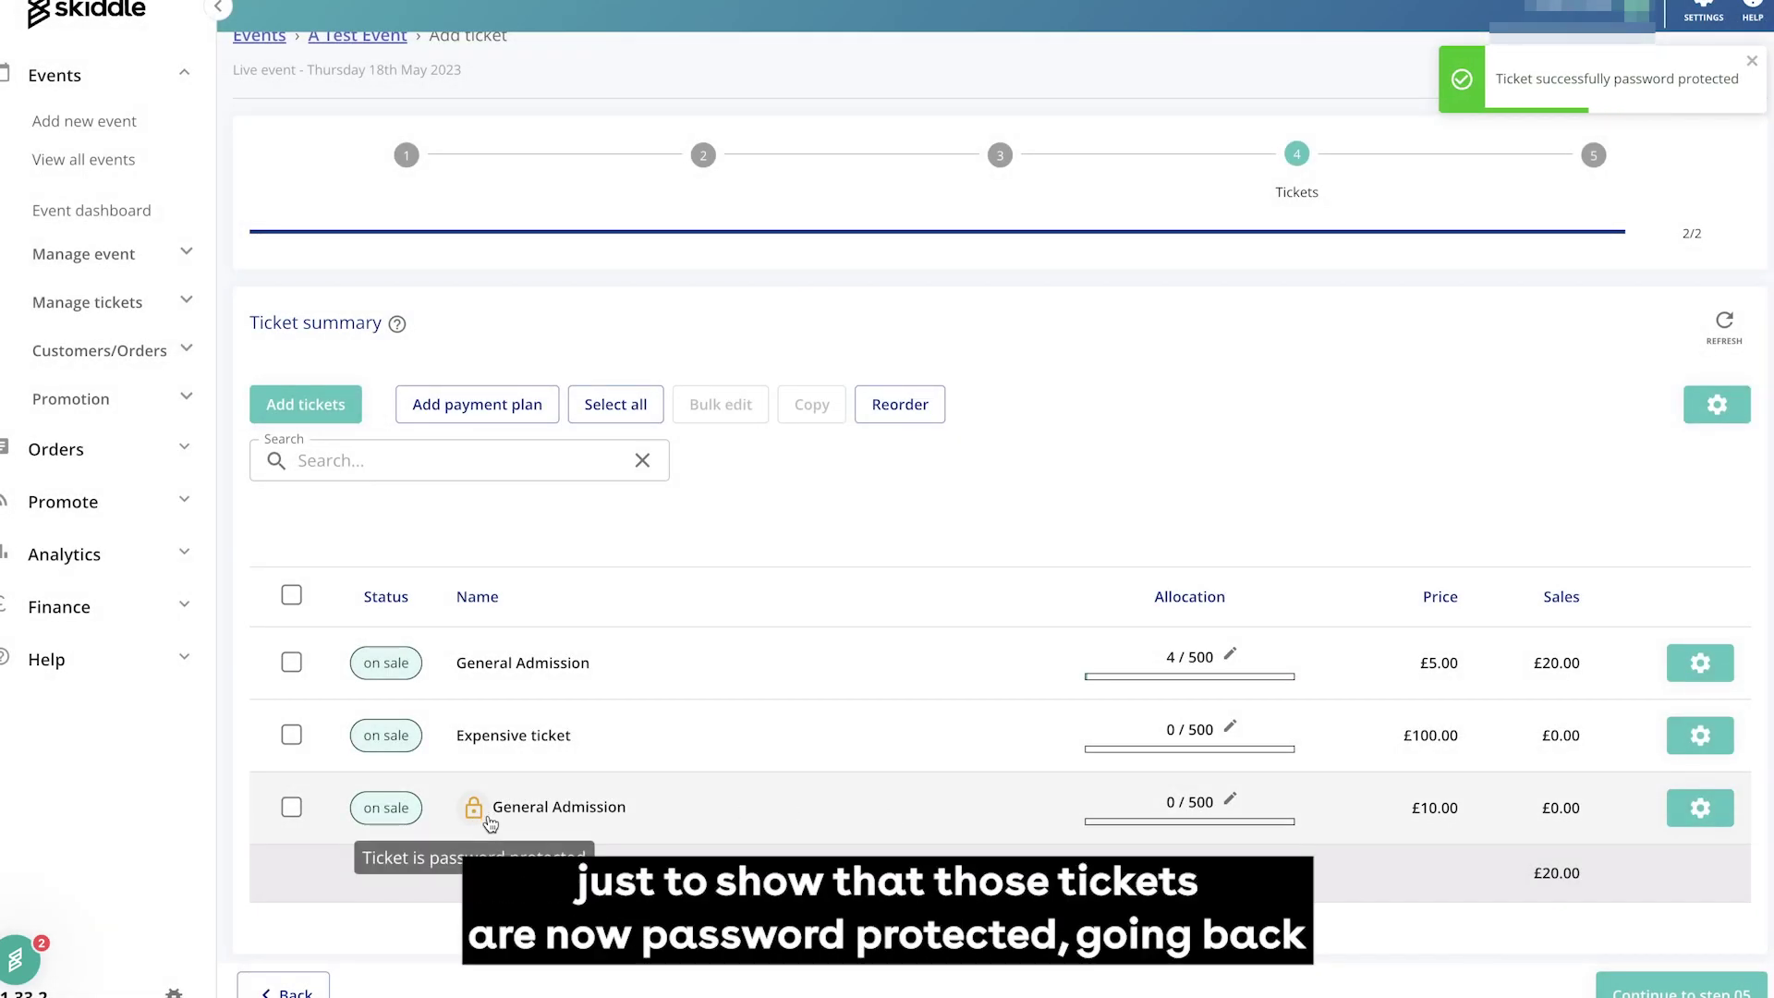
pyautogui.click(478, 814)
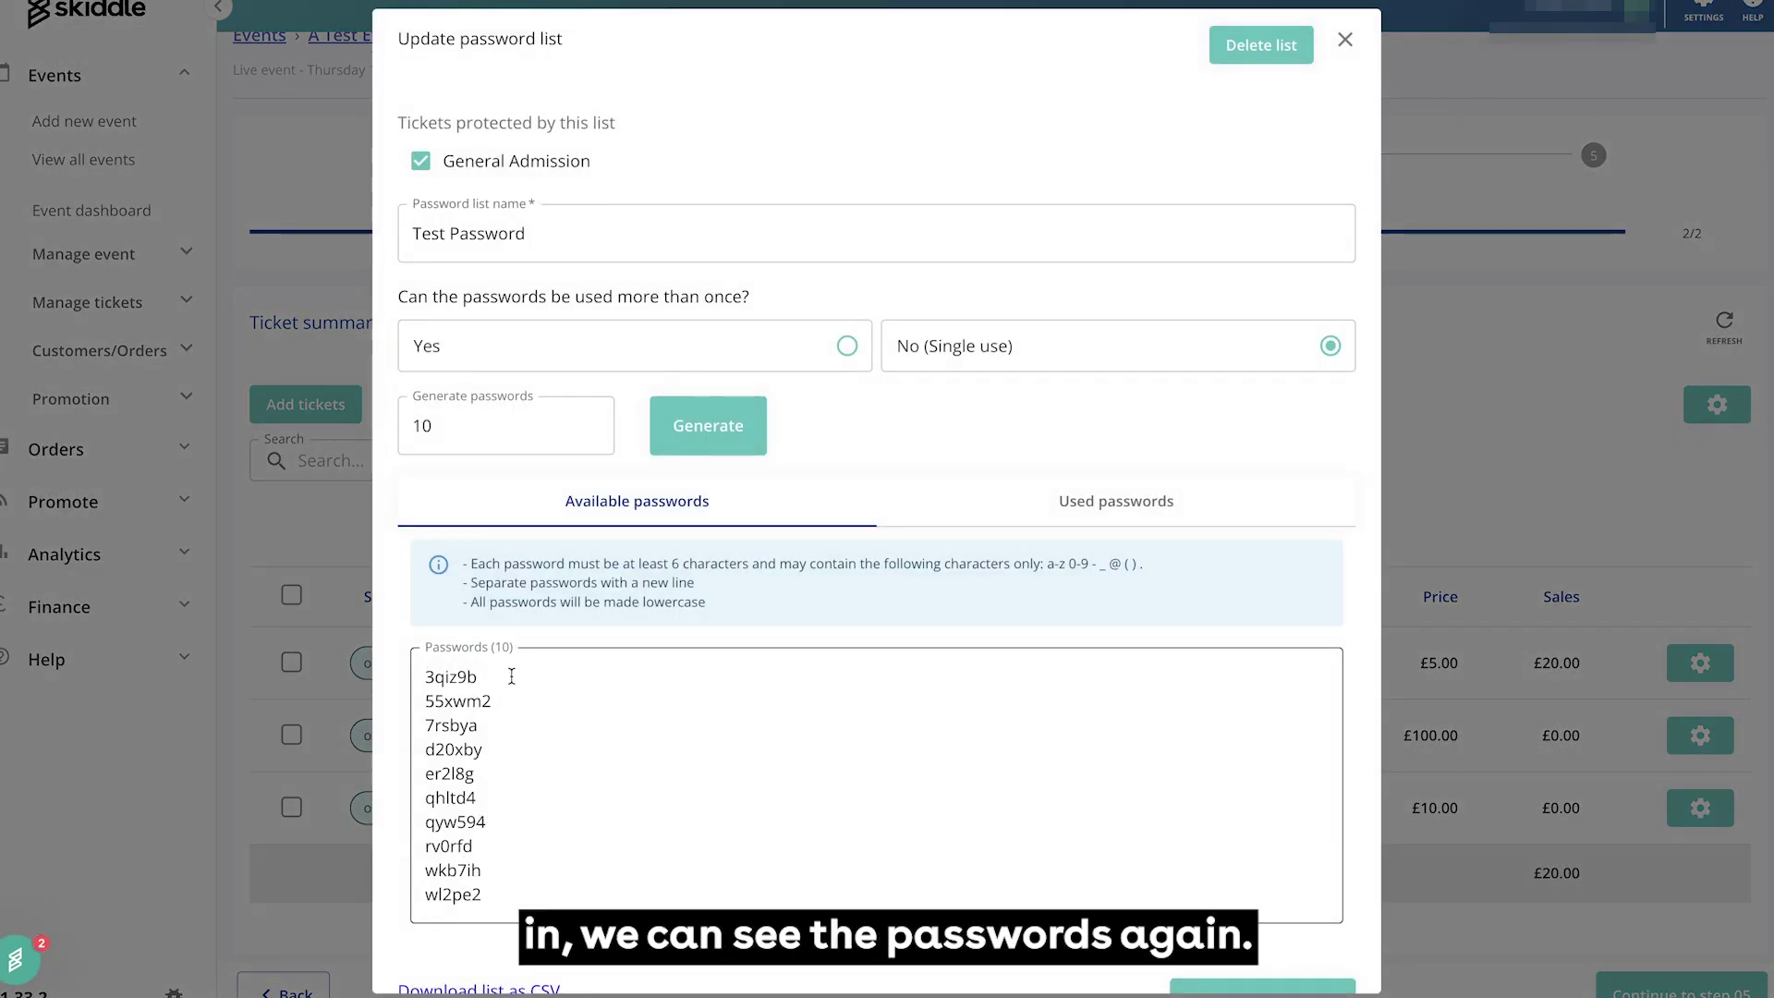
# Copy the first password from the list
pyautogui.moveTo(511, 676); pyautogui.dragTo(418, 677)
pyautogui.rightClick(445, 682)
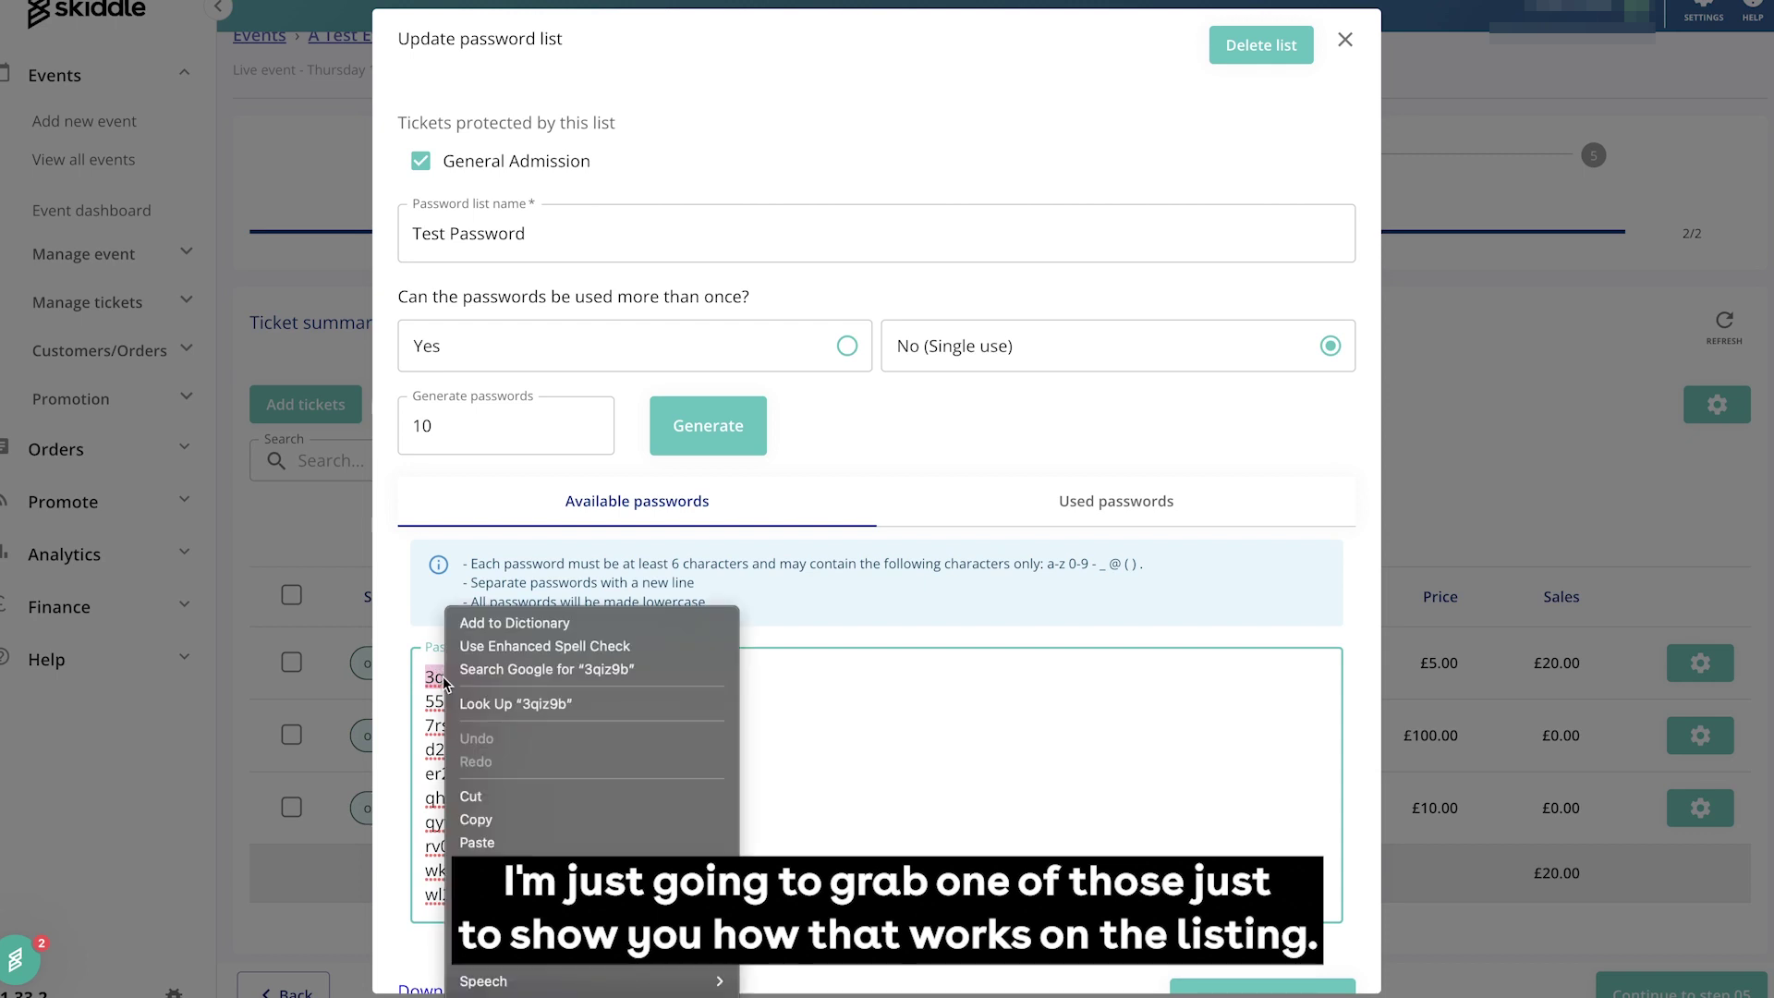
pyautogui.click(476, 820)
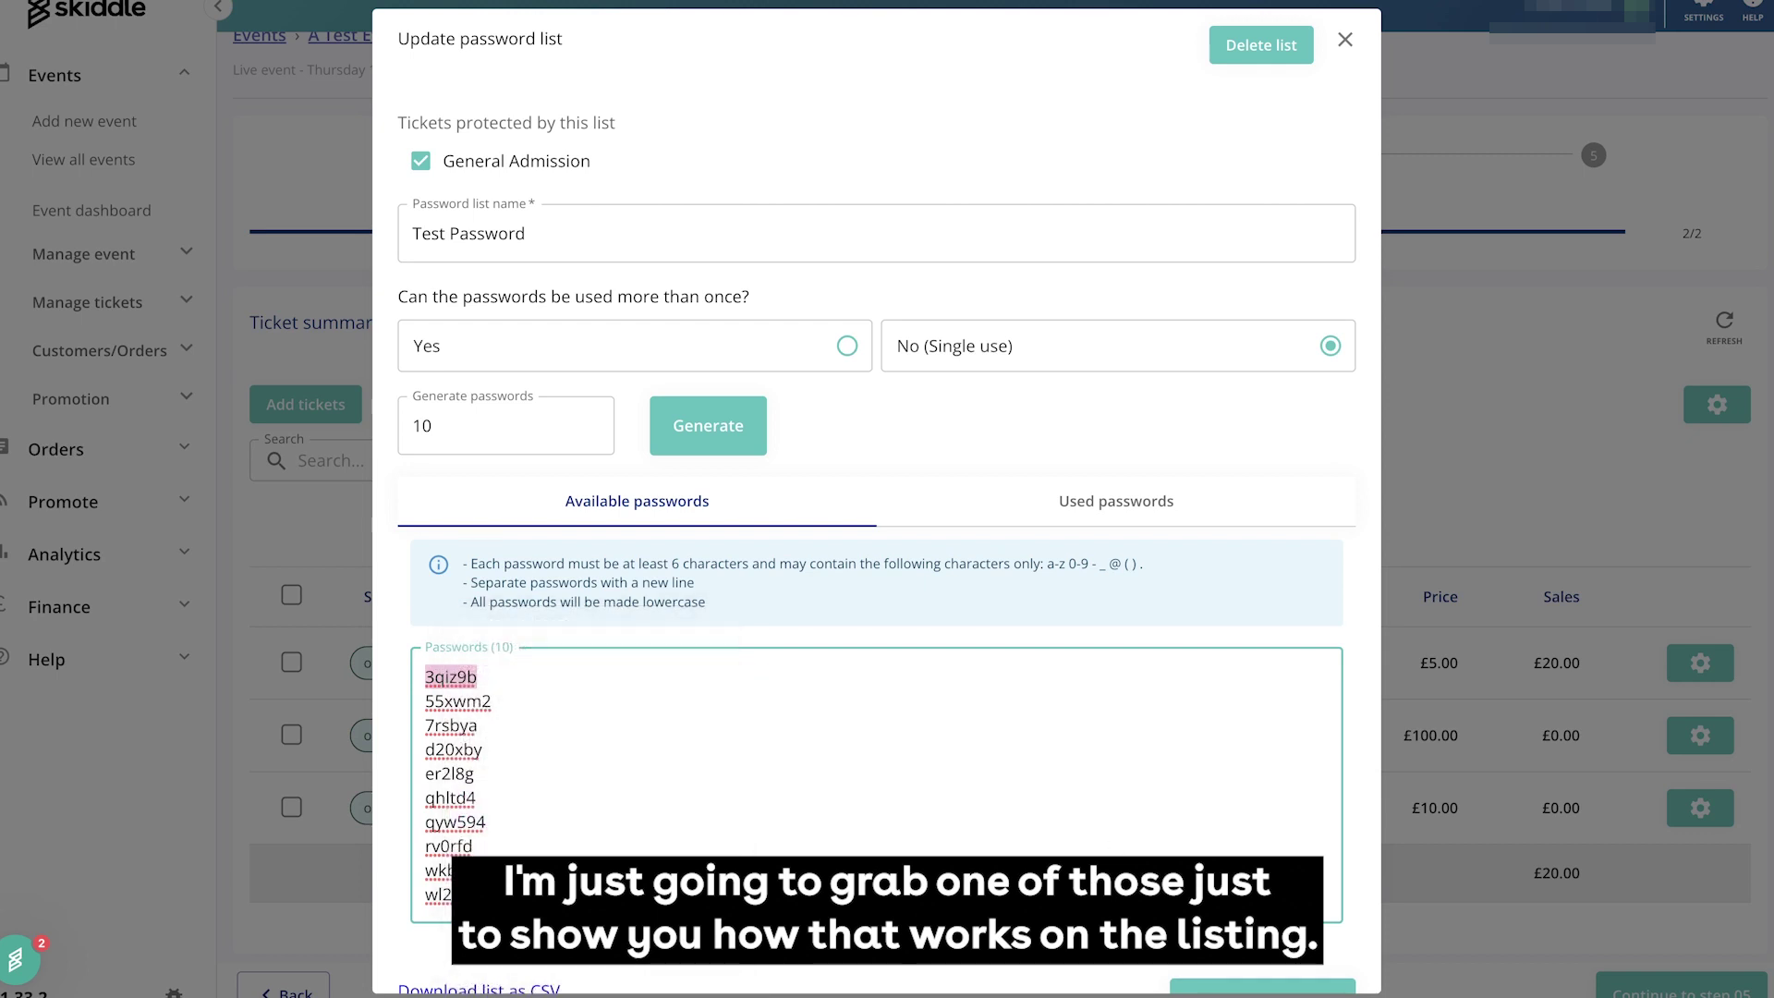
pyautogui.scroll(-1, 1317, 851)
pyautogui.scroll(1, 1358, 416)
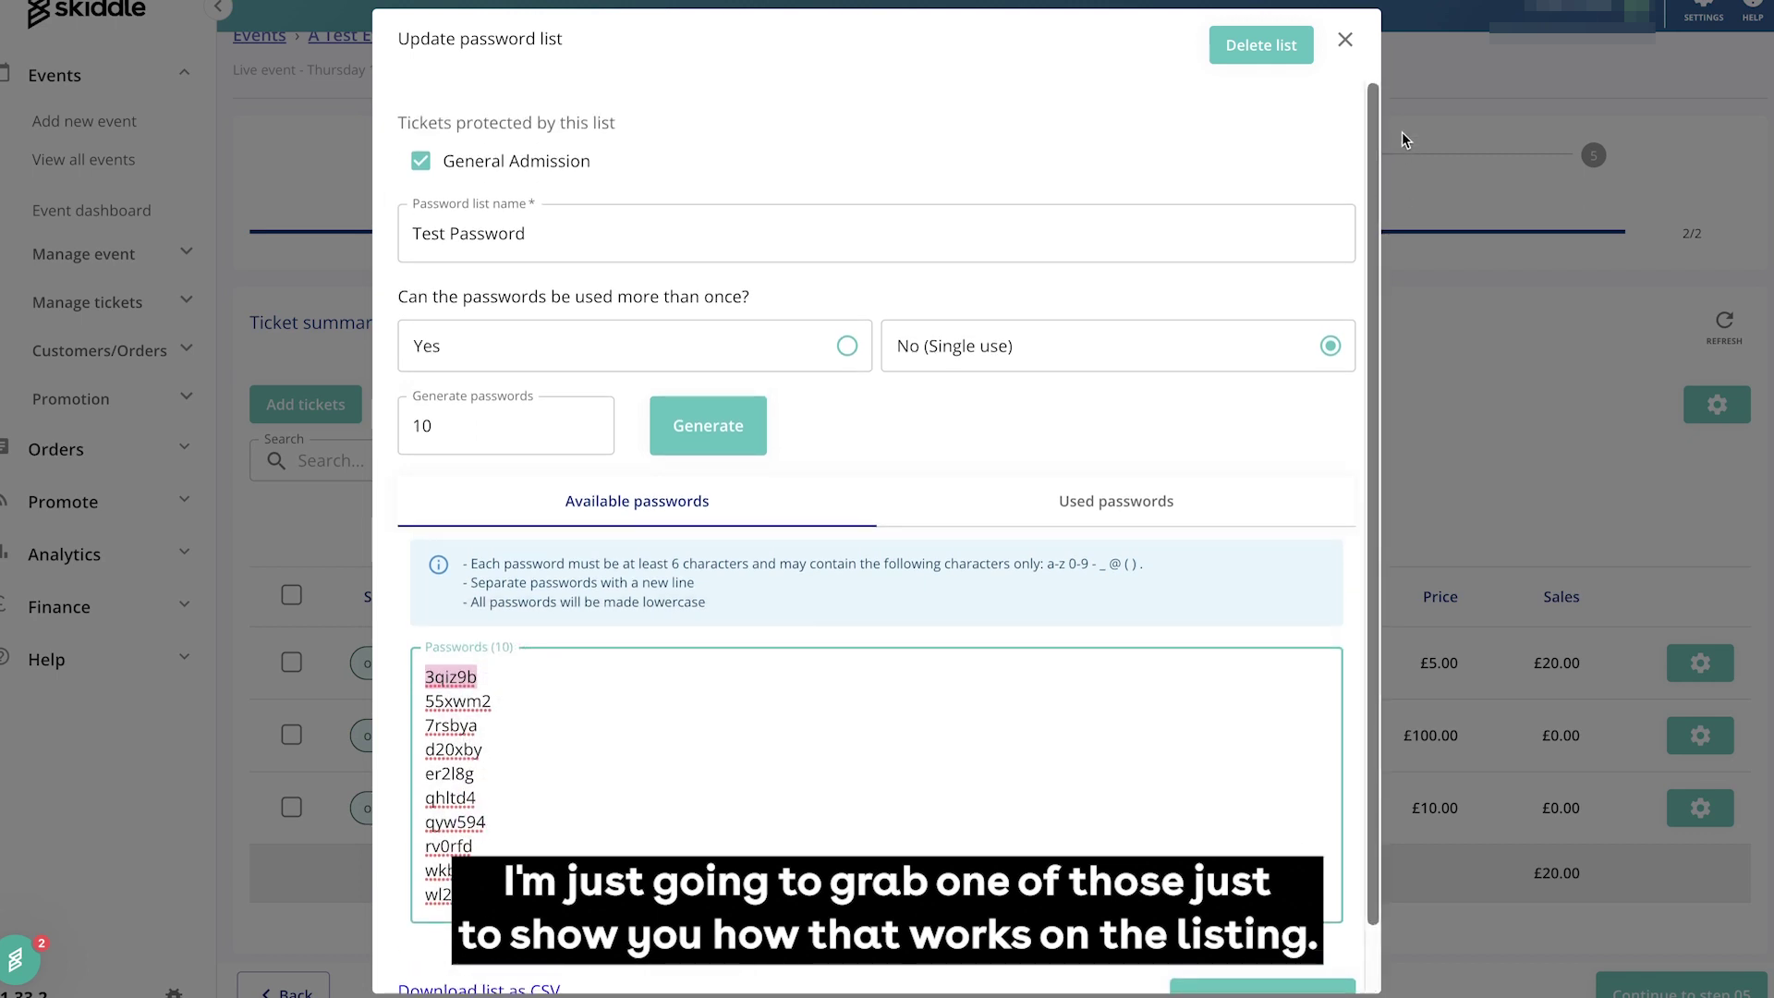
# Close the password dialog and open A Test Event's listing from all events
pyautogui.click(1344, 40)
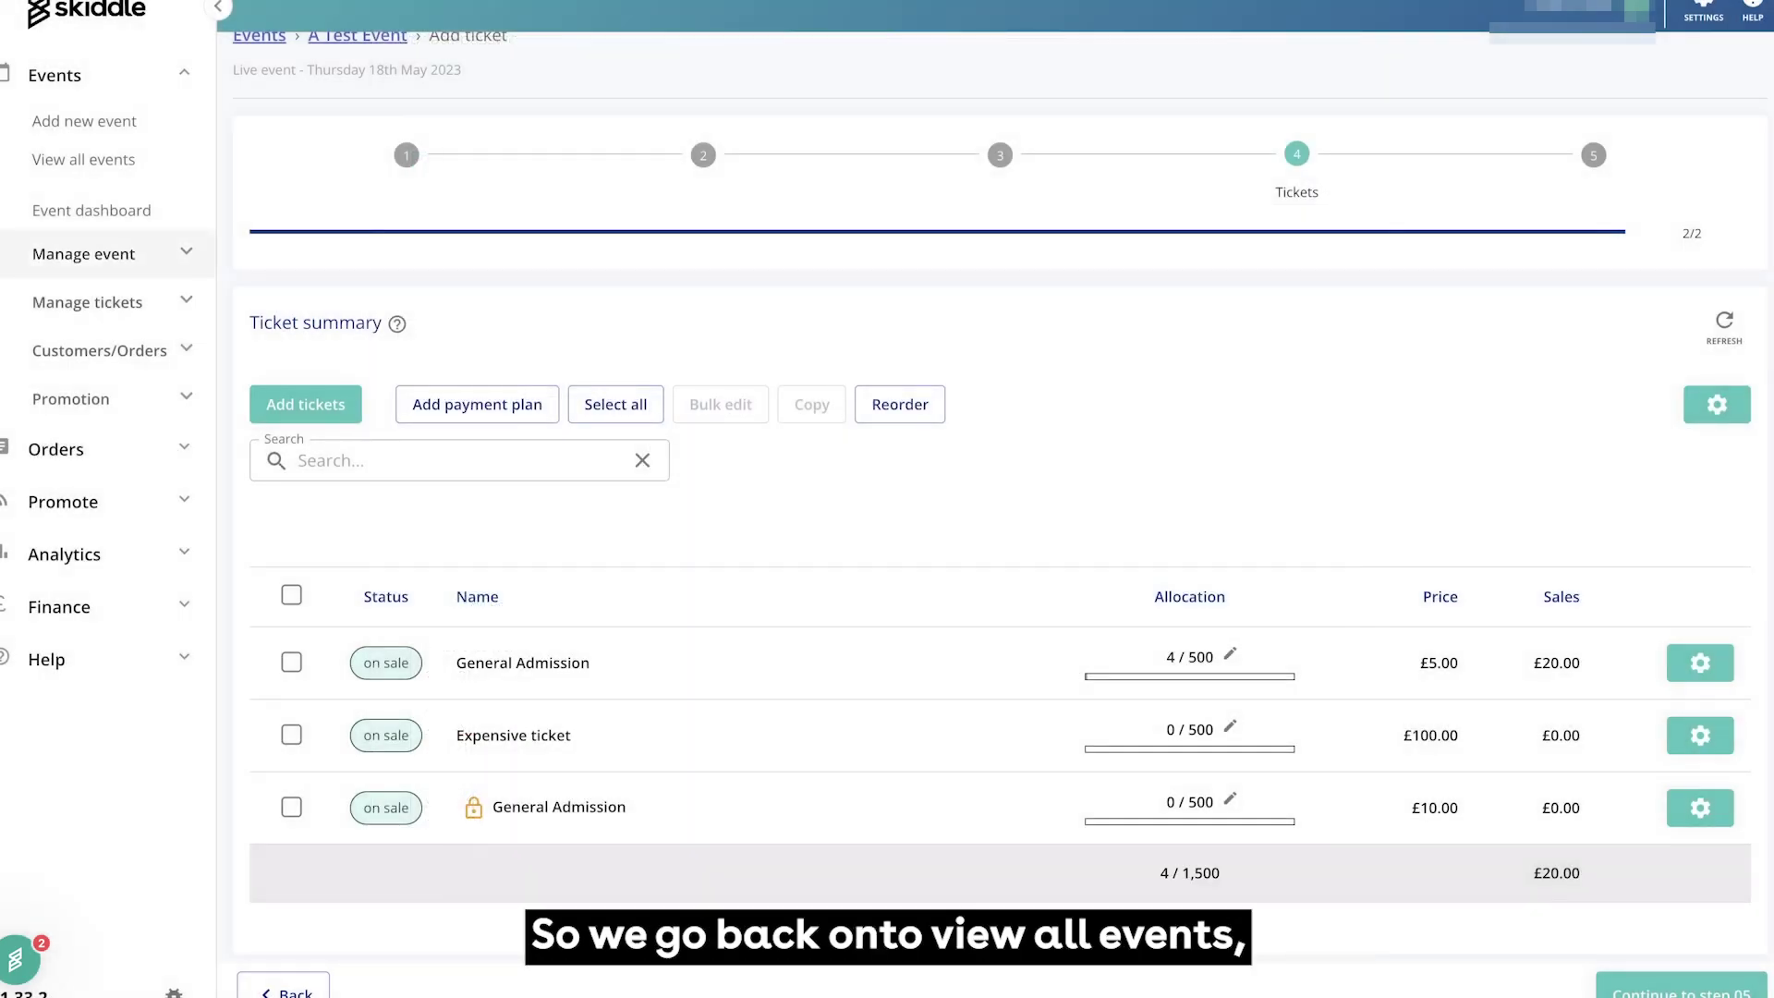
pyautogui.click(176, 194)
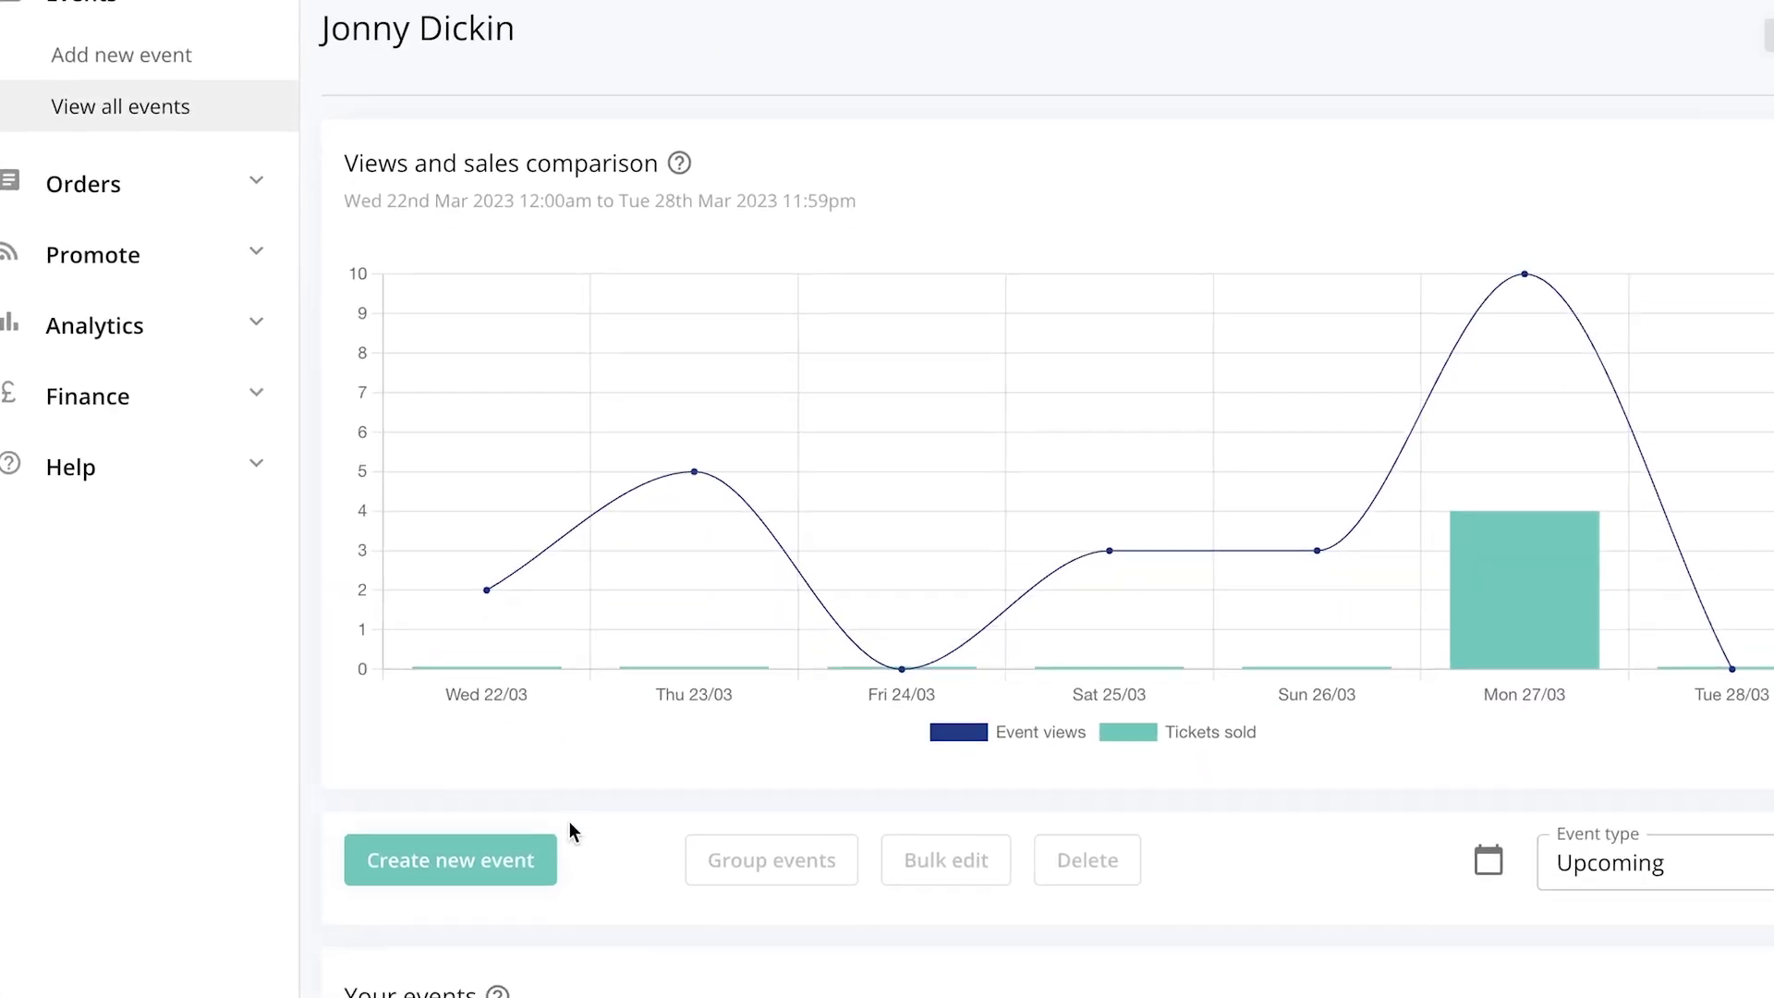
pyautogui.click(461, 874)
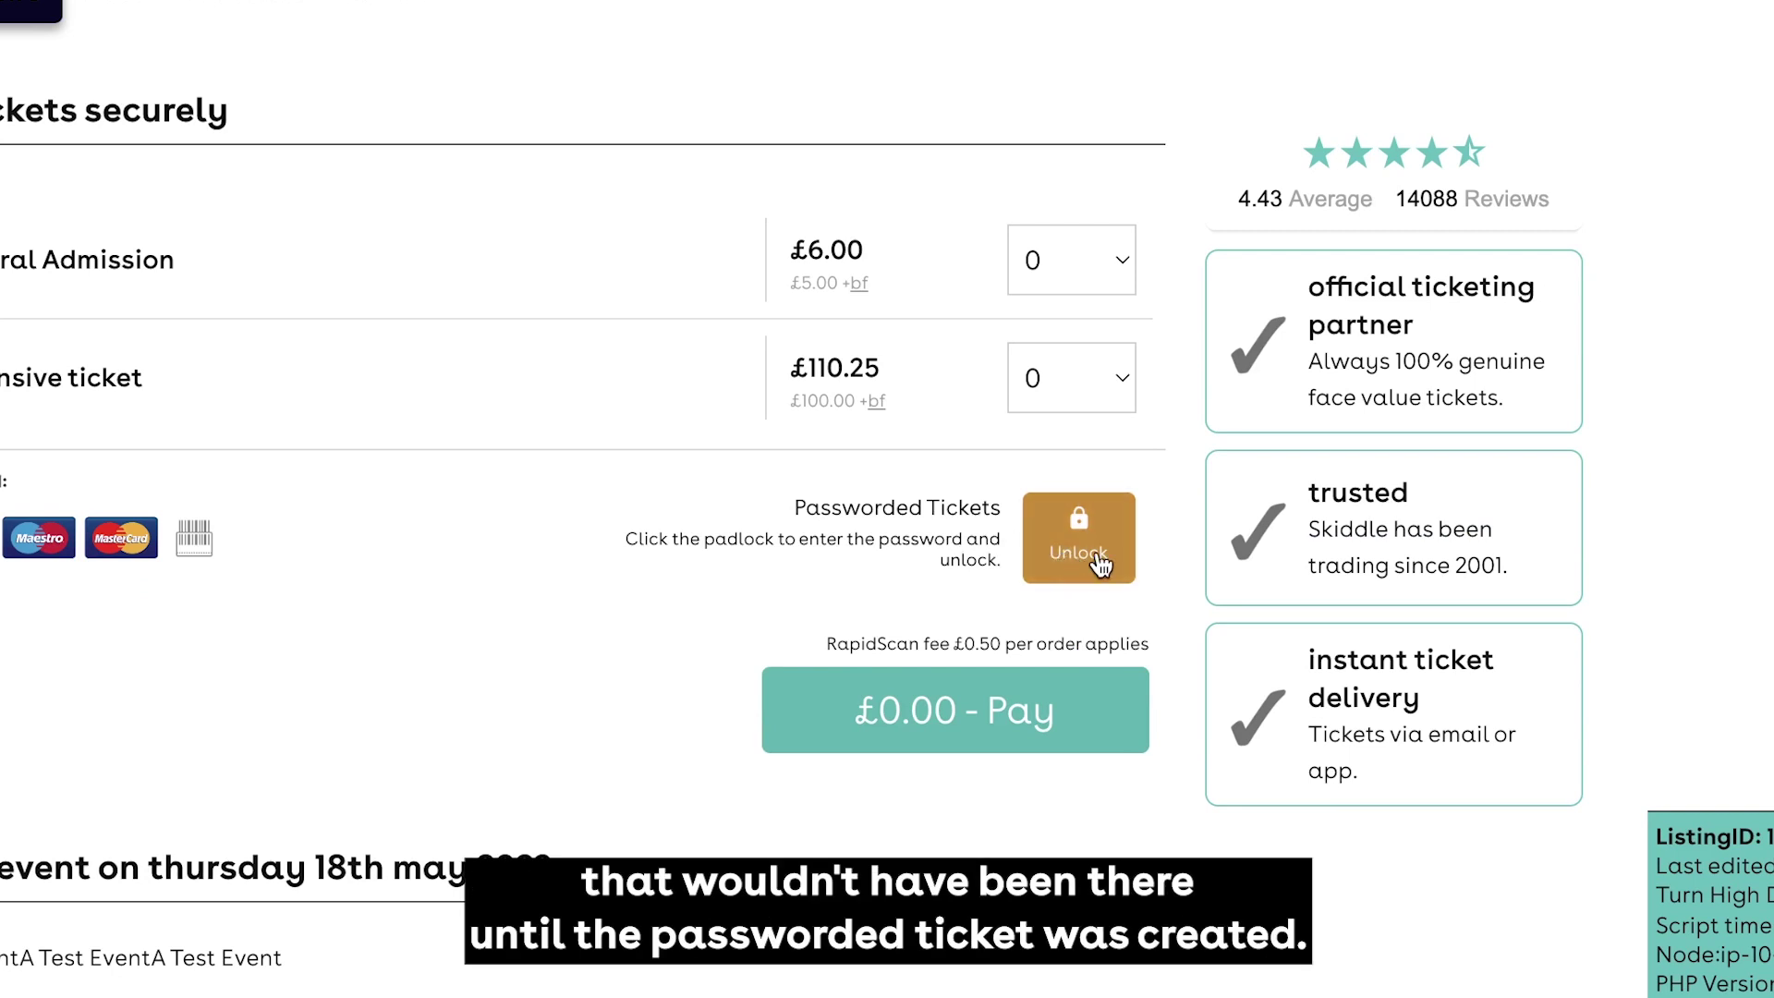
# Unlock the £11.25 General Admission ticket by pasting and applying the copied password
pyautogui.click(1100, 564)
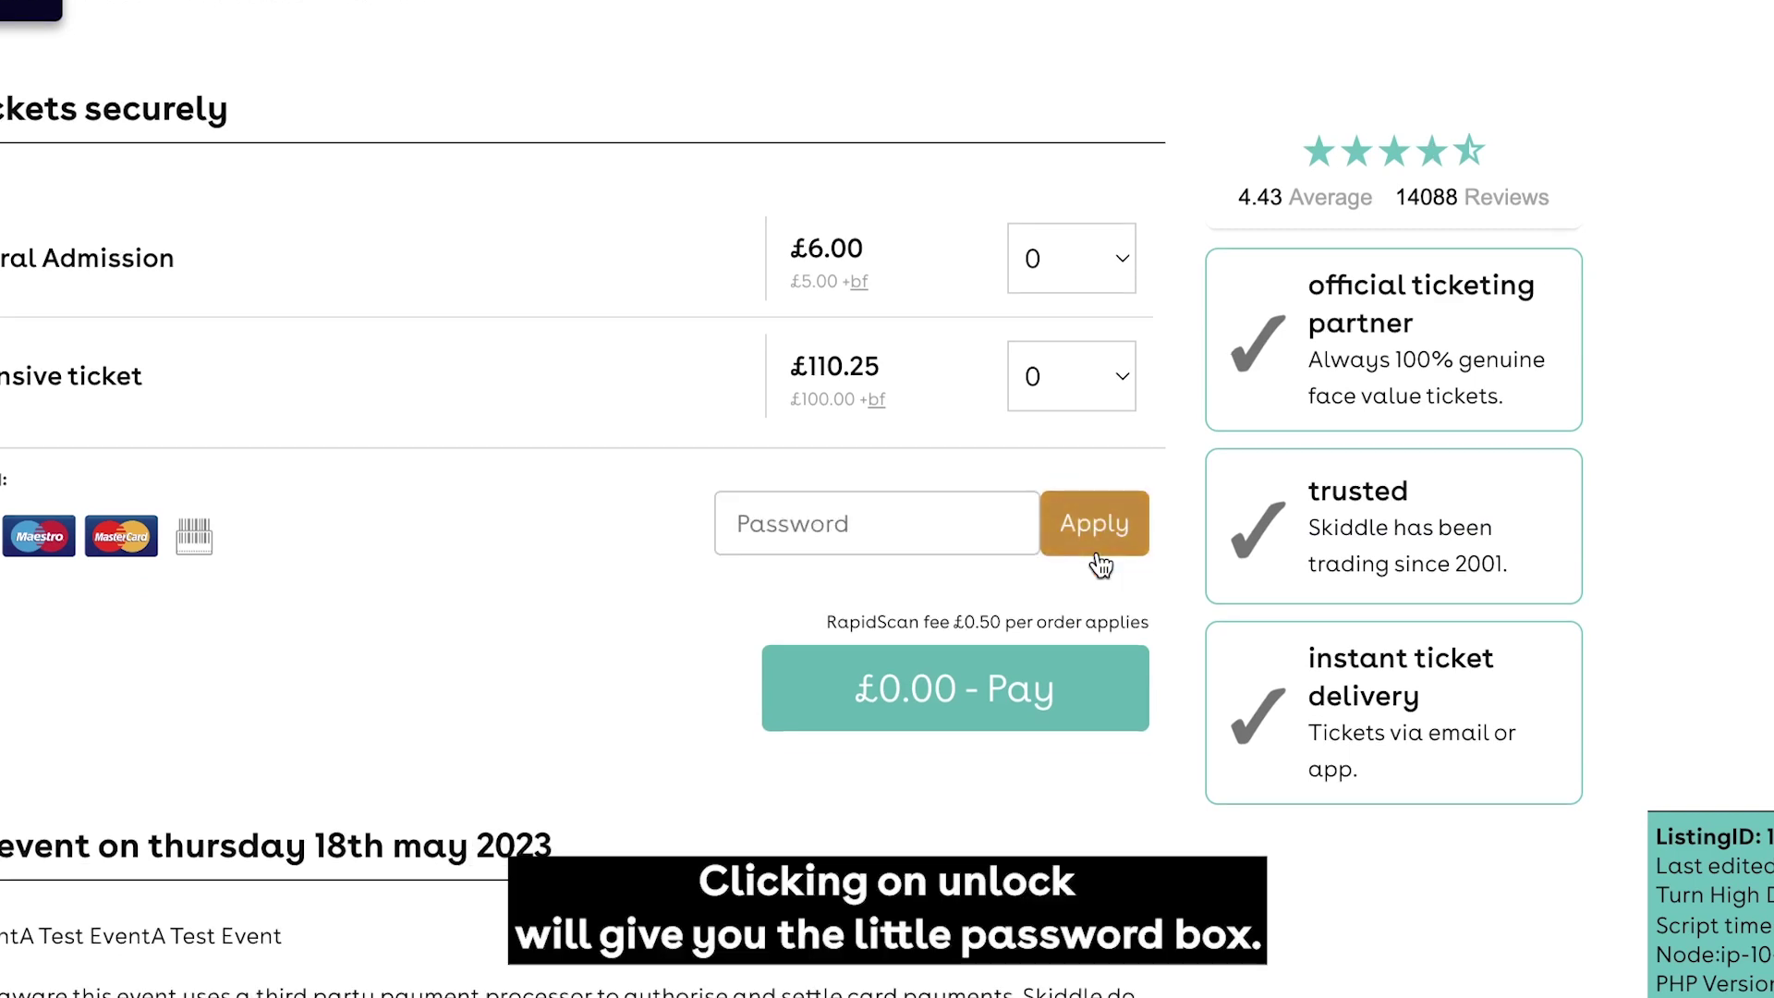
pyautogui.click(919, 532)
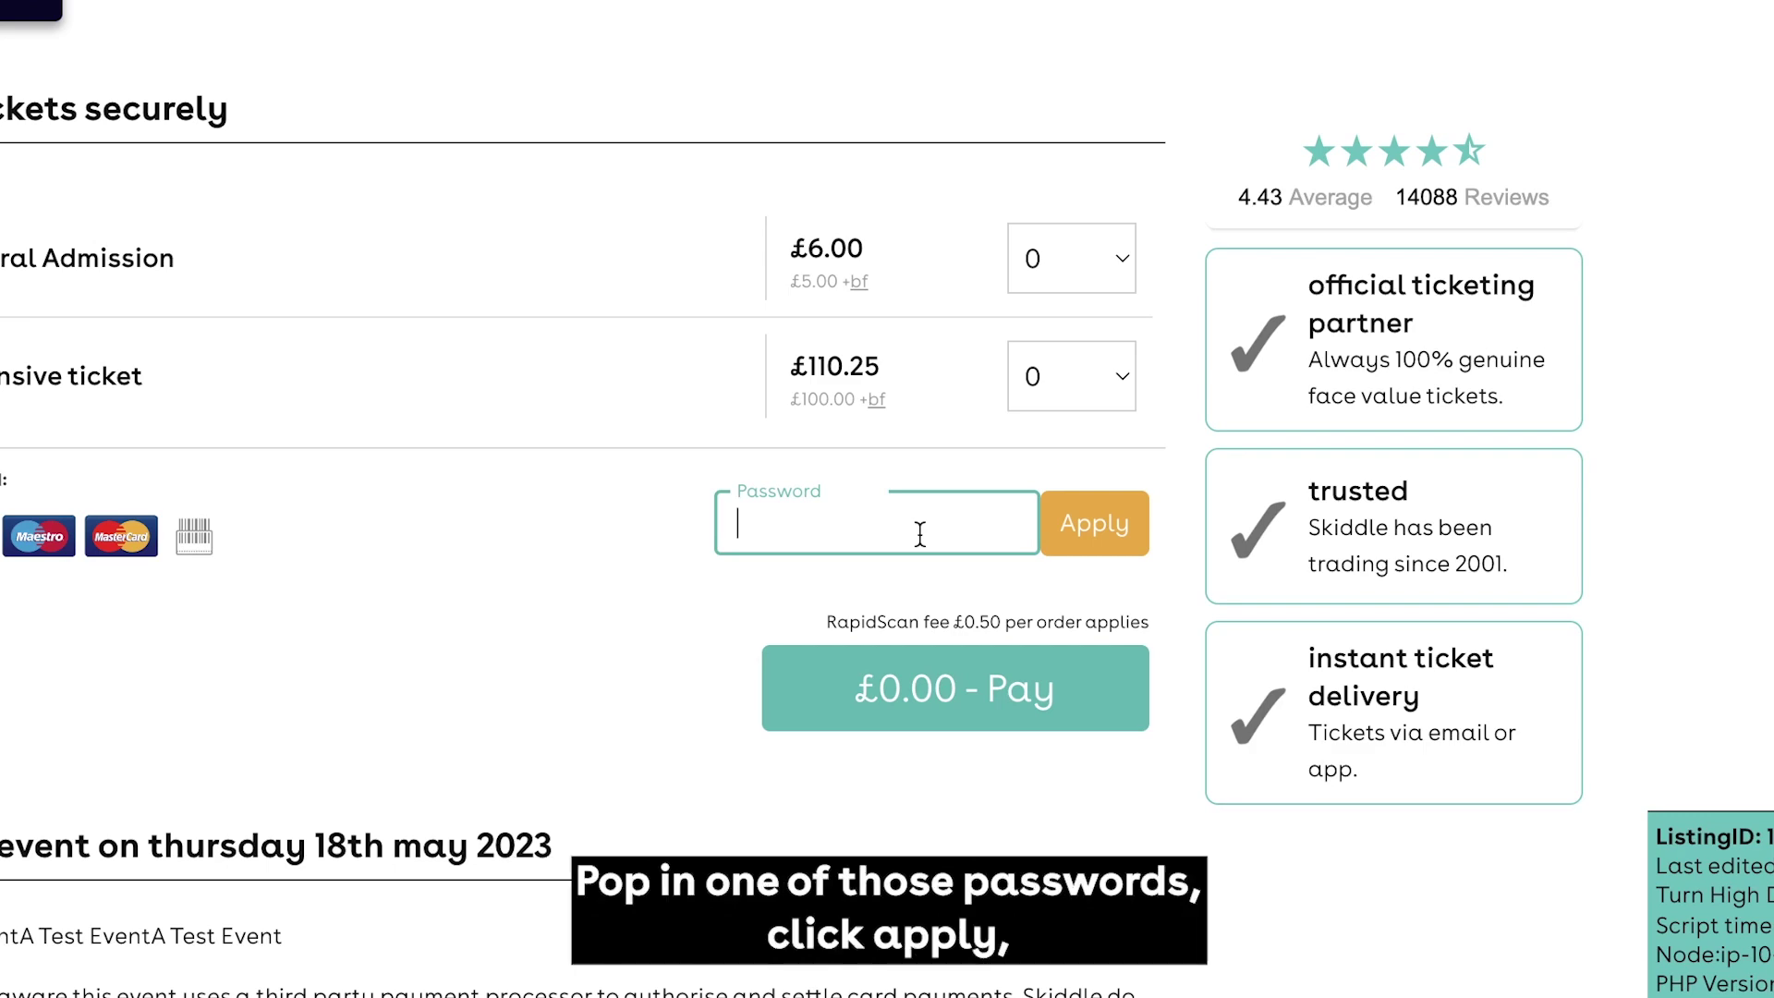
pyautogui.rightClick(919, 532)
pyautogui.click(996, 763)
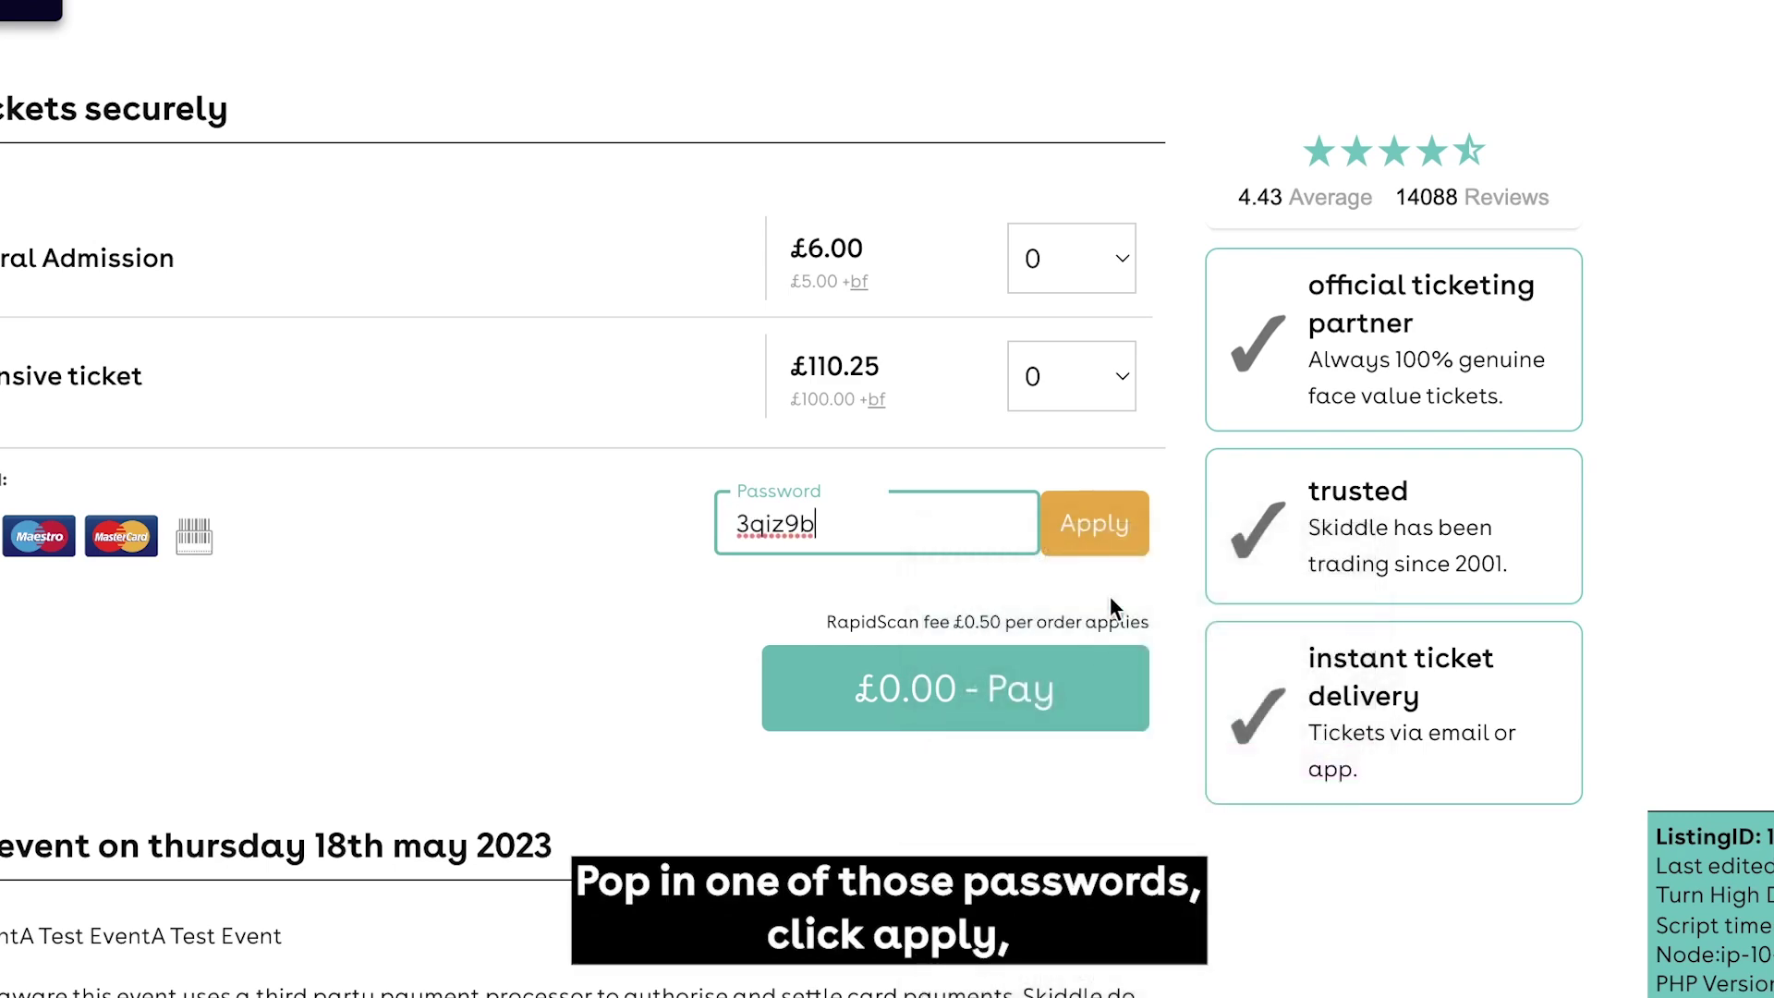
pyautogui.click(1095, 522)
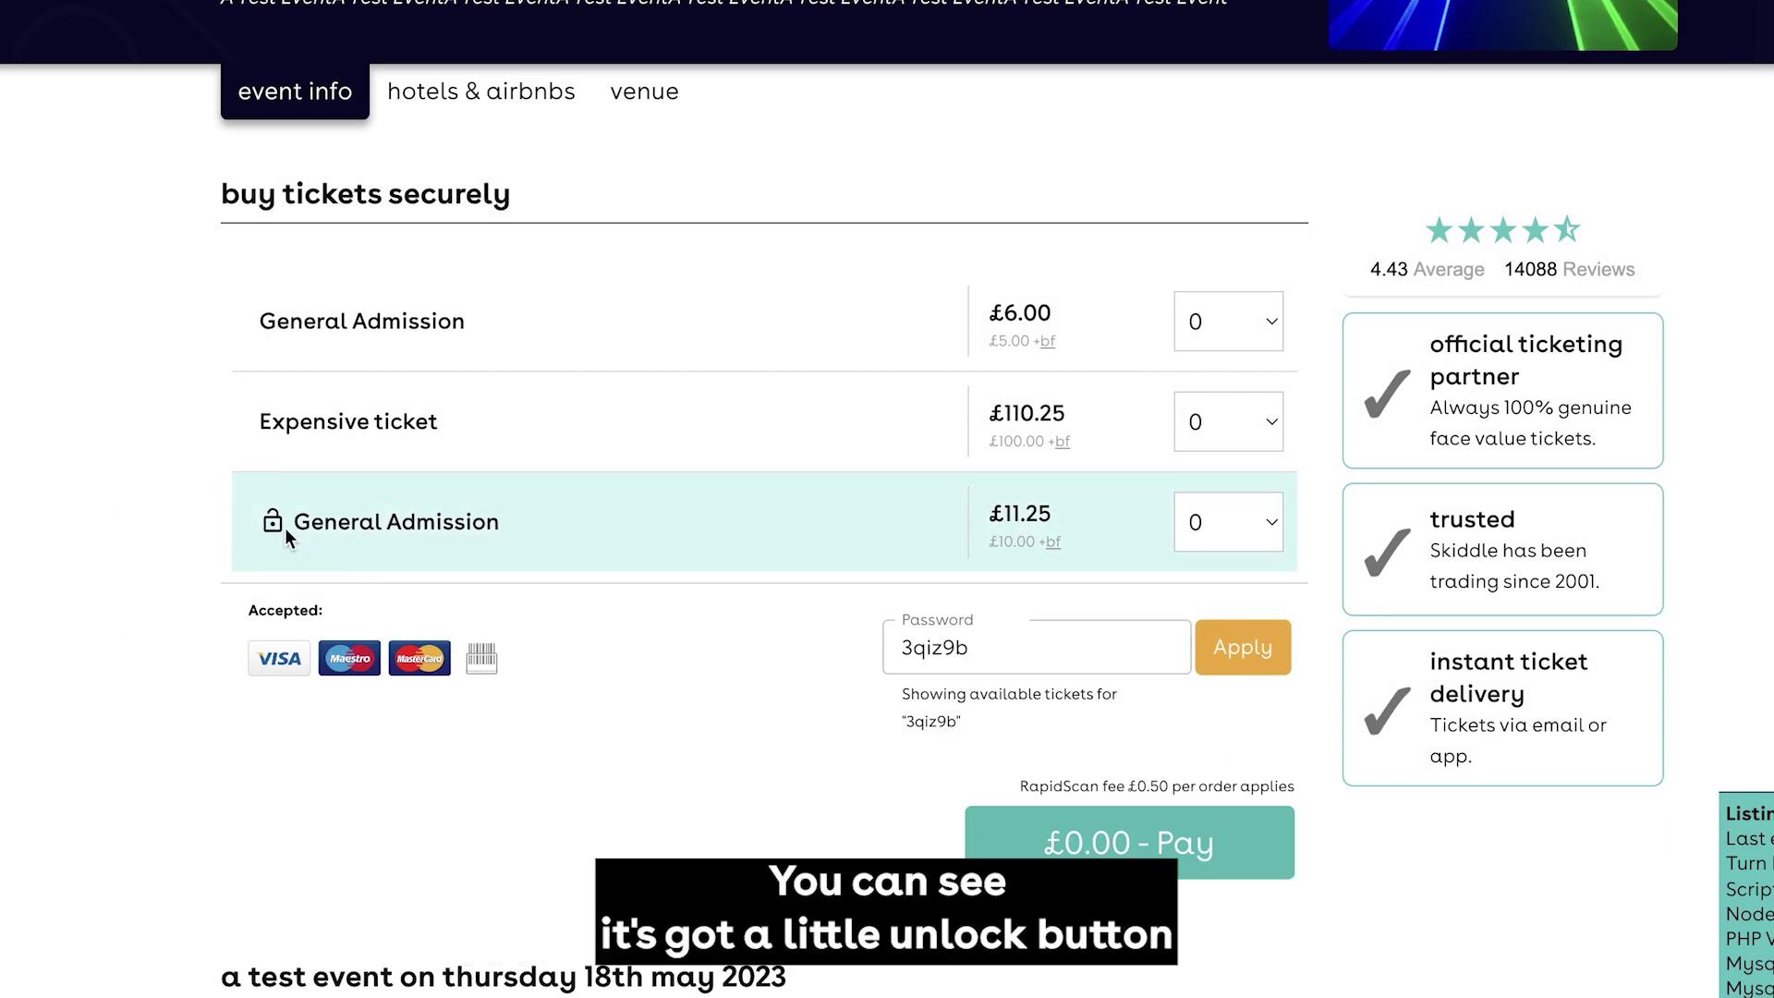
pyautogui.moveTo(282, 538)
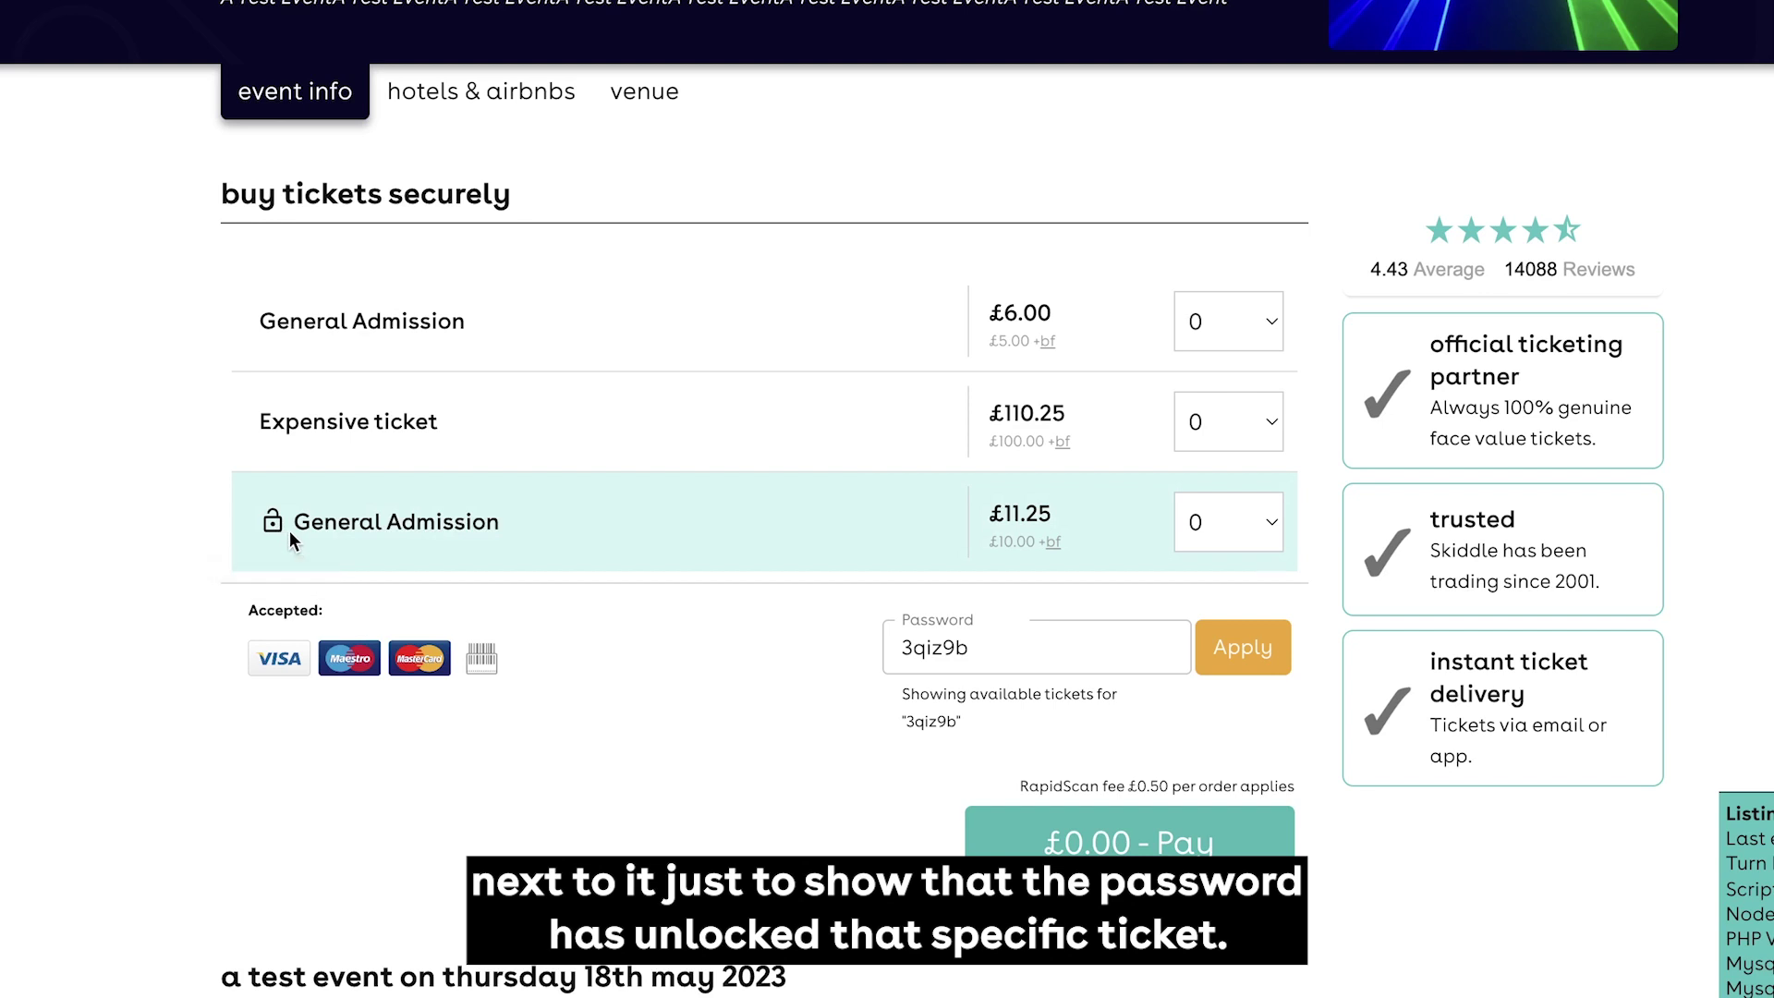